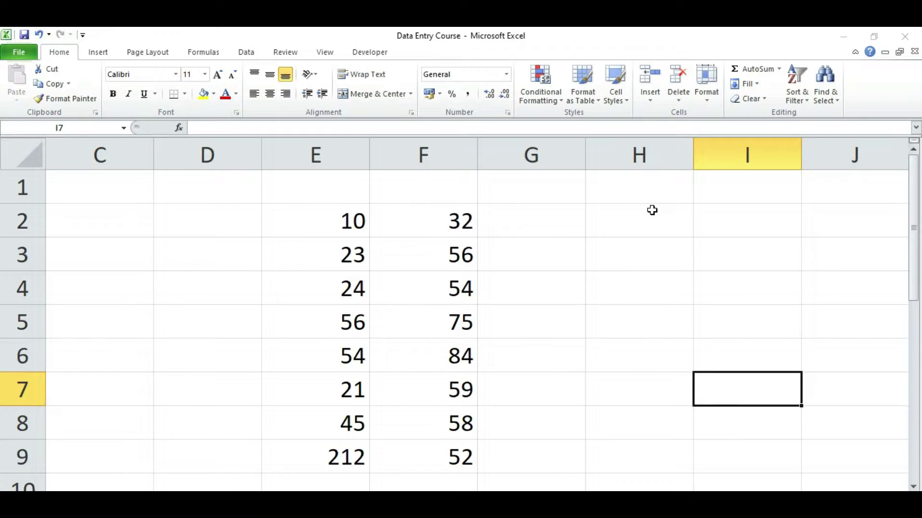
Select the E2:F9 figures and bring up the Format Cells dialog, moved clear of the data.
left_click_drag(330, 217, 416, 446)
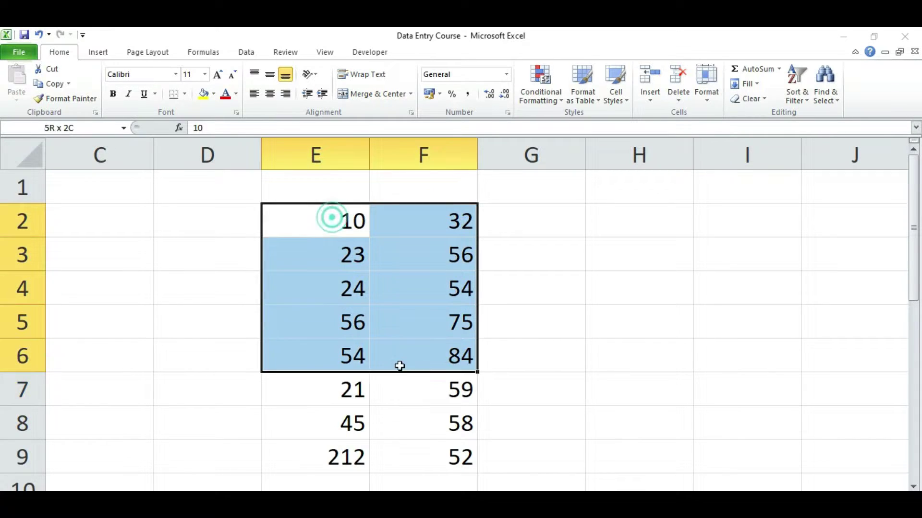
left_click(533, 328)
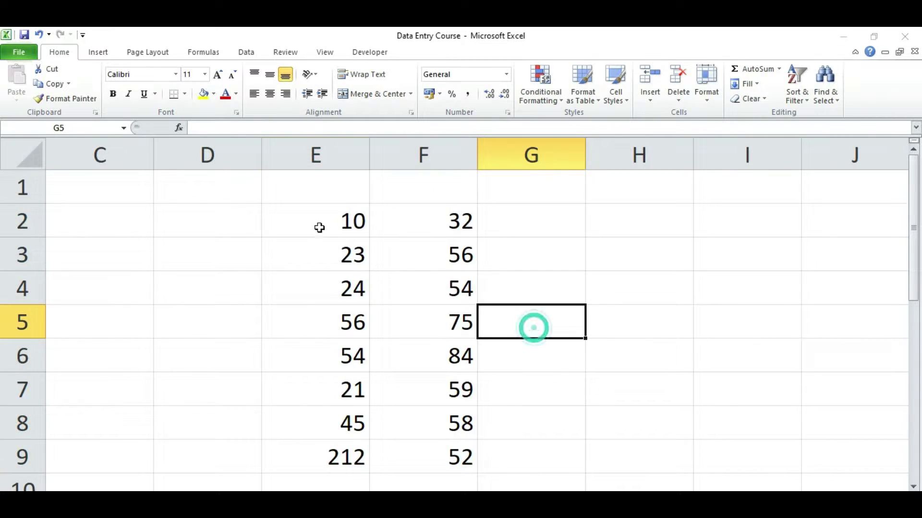
left_click_drag(318, 226, 438, 465)
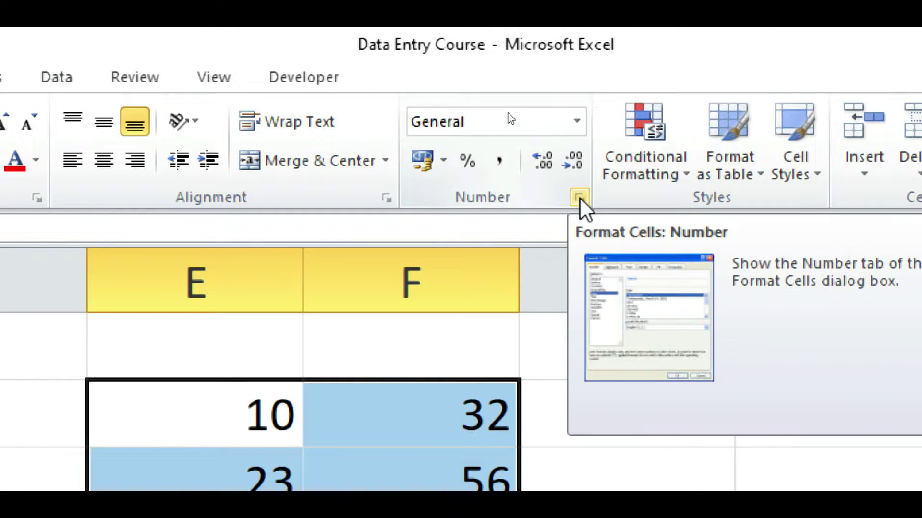
left_click(578, 197)
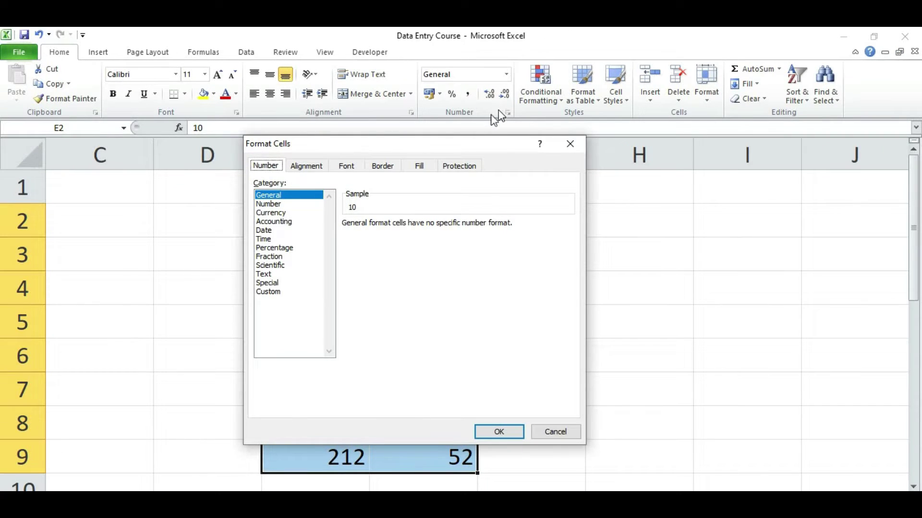
left_click_drag(410, 148, 446, 153)
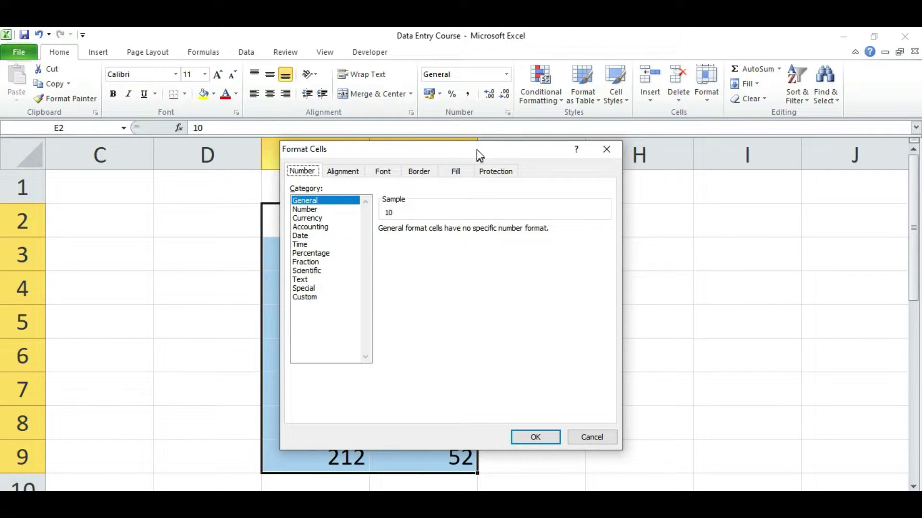
left_click_drag(480, 156, 715, 152)
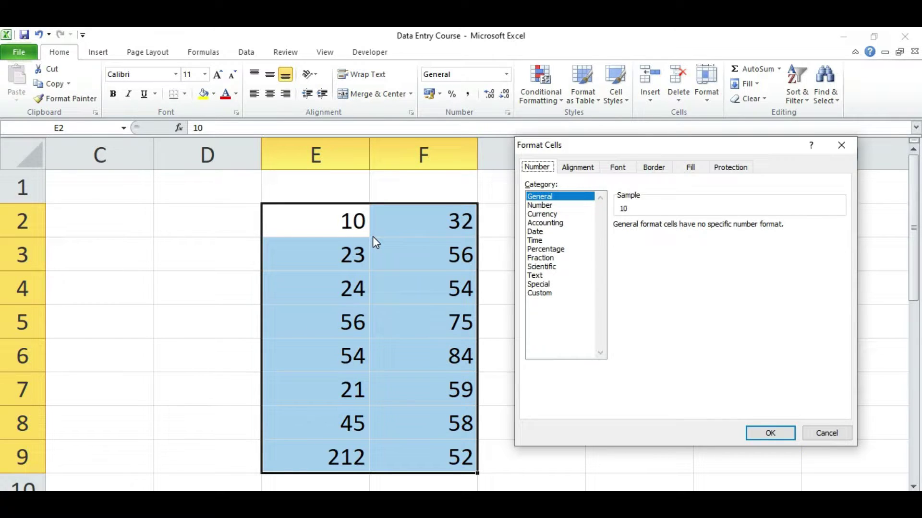
Check the Currency category and its symbol list, then cancel Format Cells without applying.
left_click(546, 219)
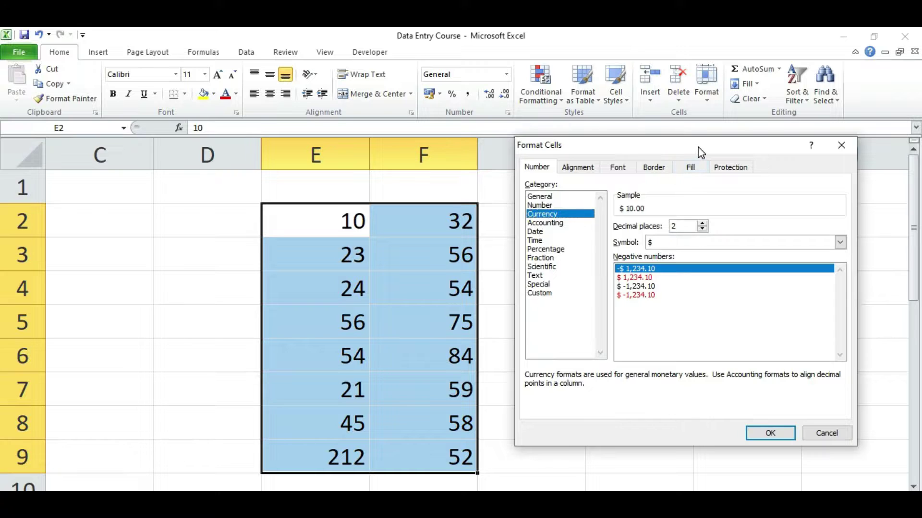
left_click_drag(697, 147, 555, 179)
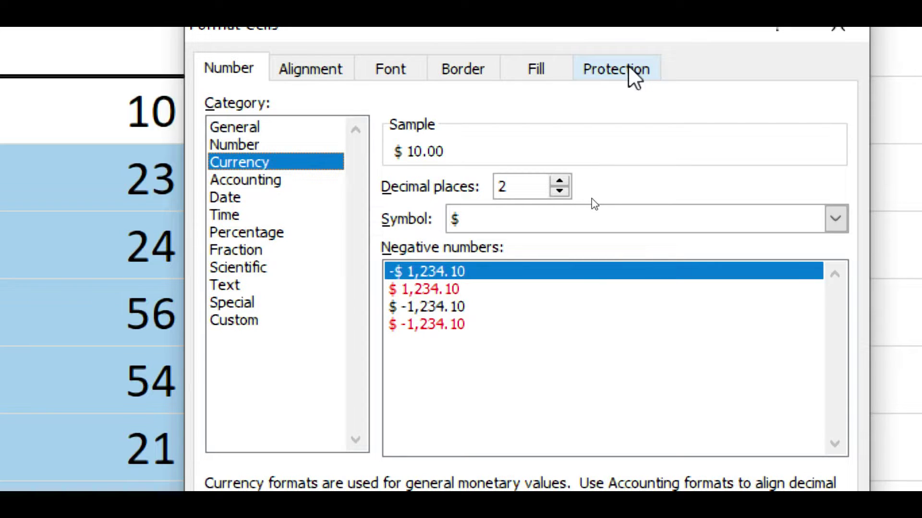
left_click(577, 223)
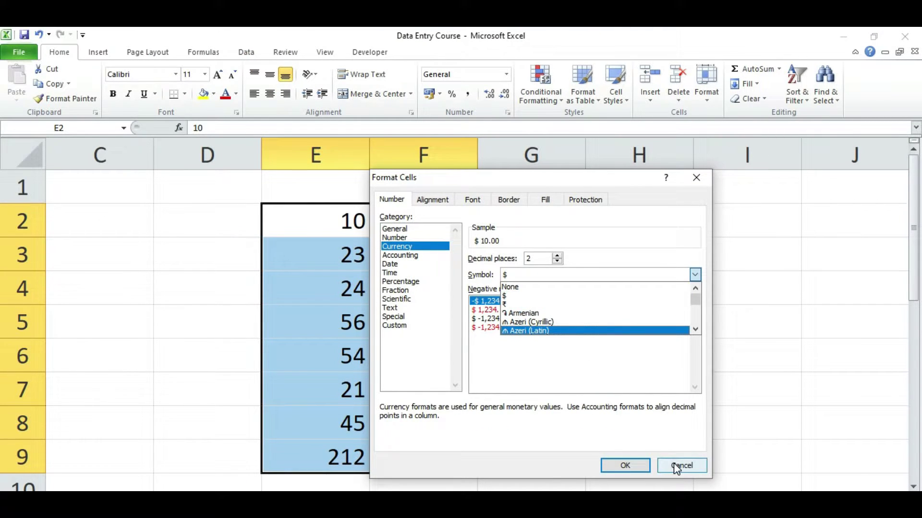
left_click(676, 468)
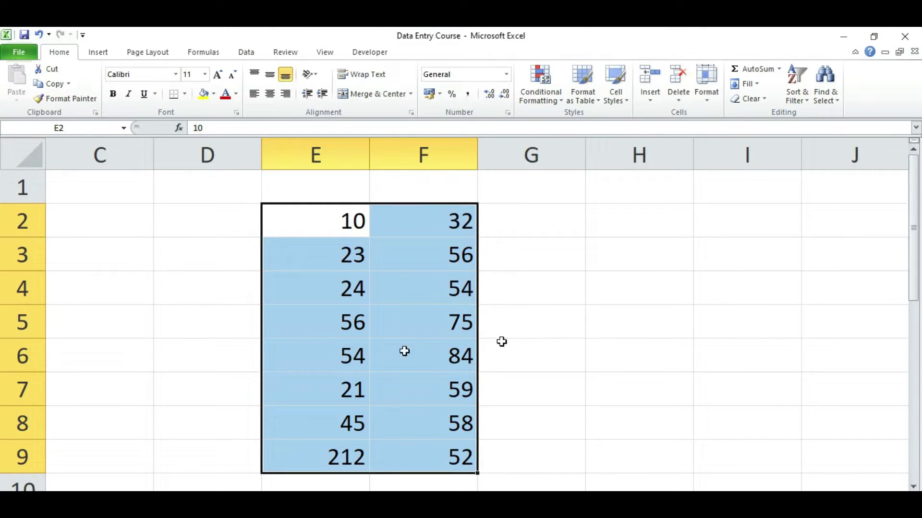
Launch Control Panel by searching 'cont' from the Start menu.
key("super")
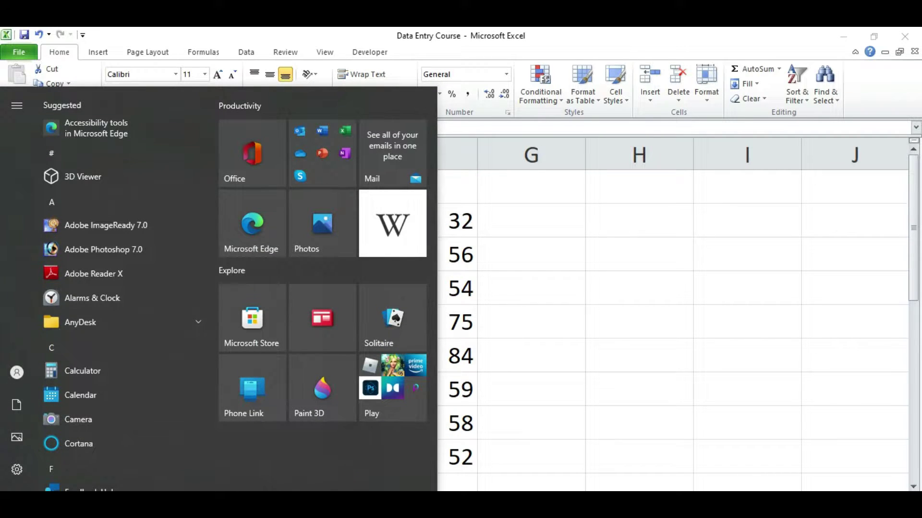
type("cont")
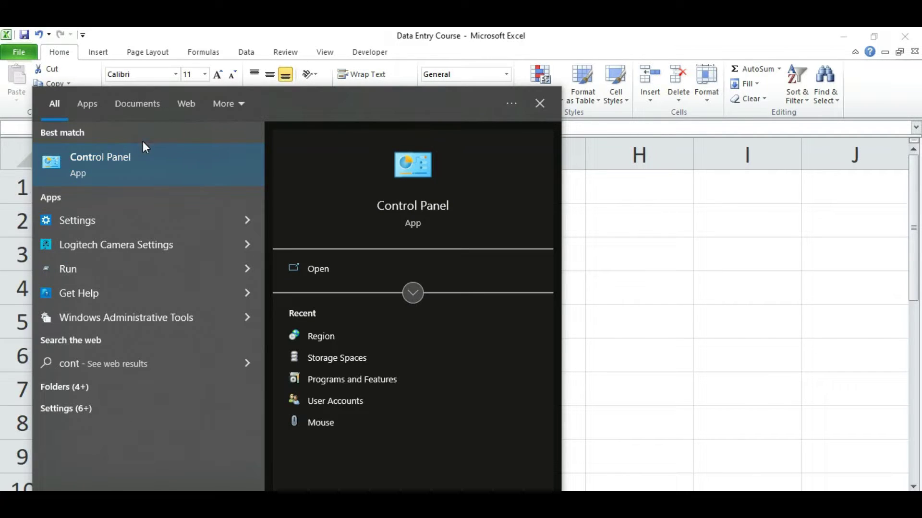
left_click(143, 146)
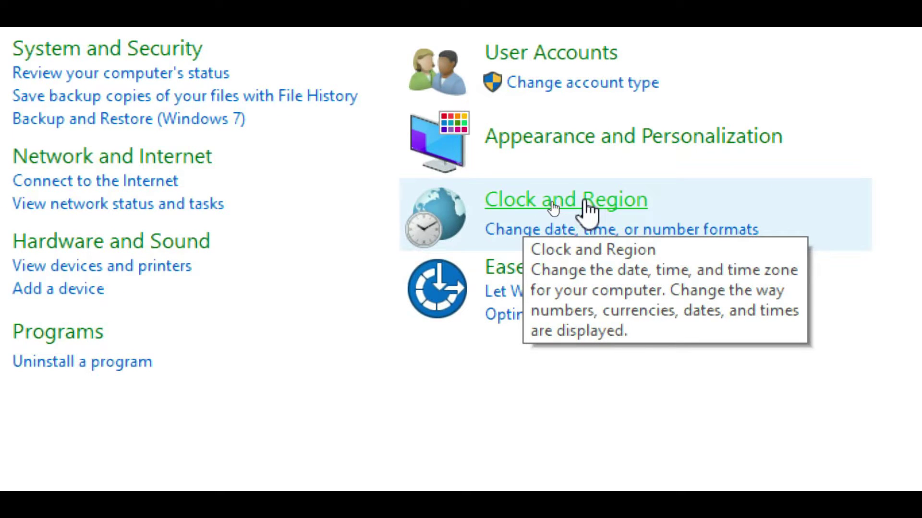
Open the Region settings under Clock and Region, keeping the English (India) format.
left_click(553, 203)
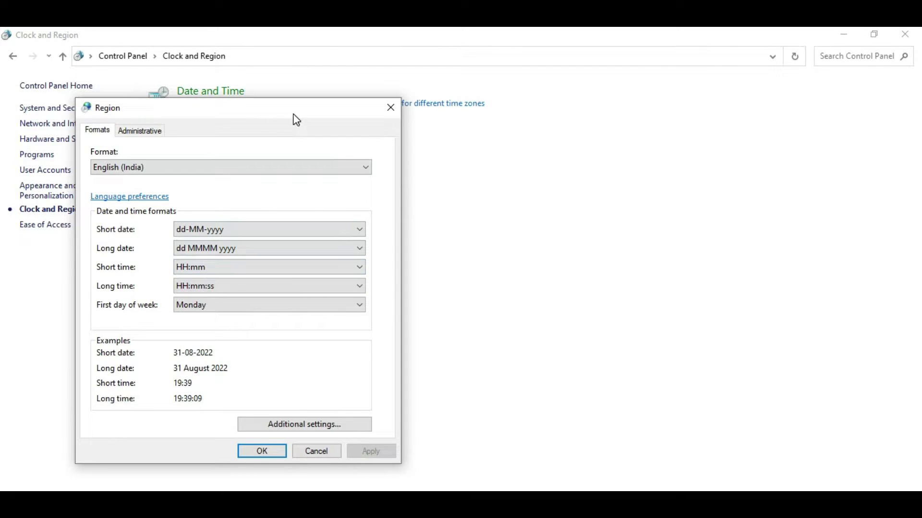
left_click_drag(292, 116, 638, 112)
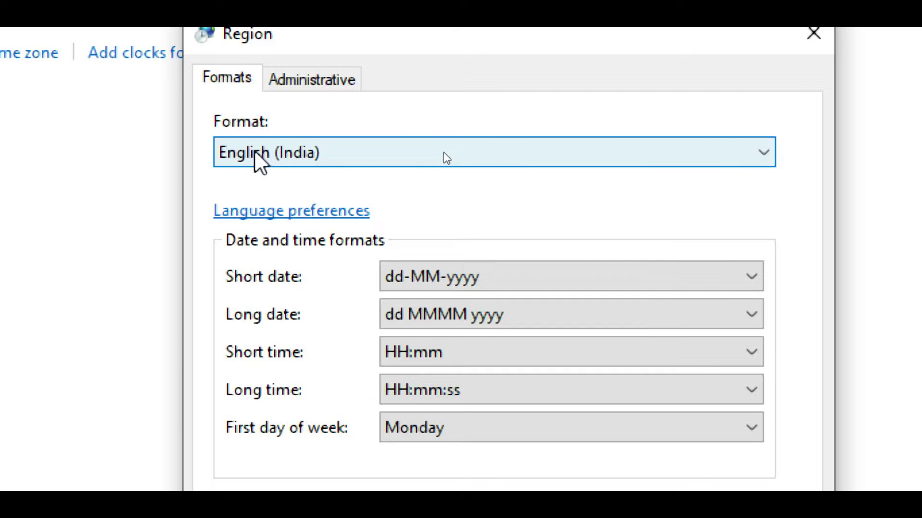
left_click(444, 153)
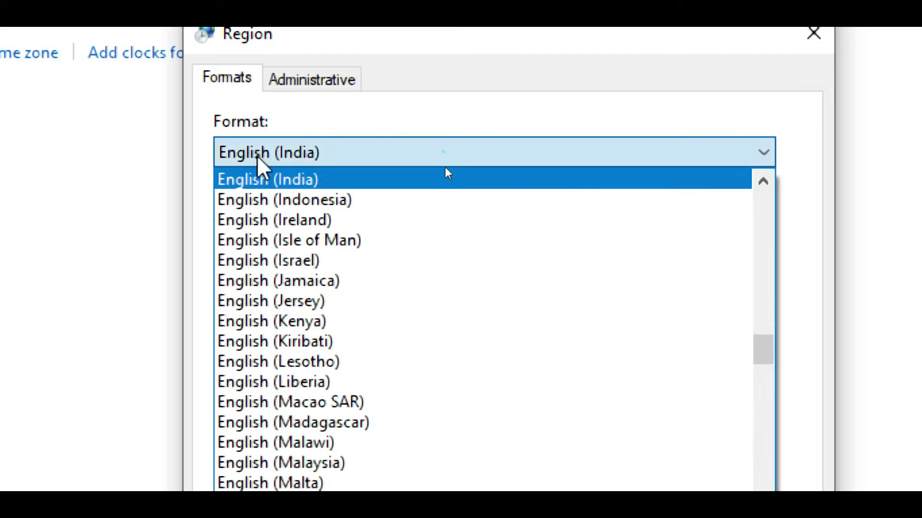
left_click(495, 153)
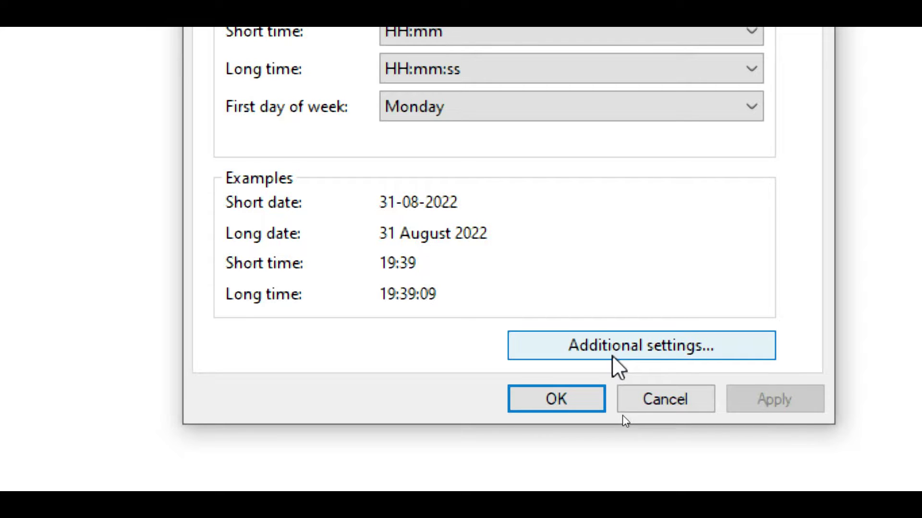
Change the currency symbol to ₹ in the additional Currency settings and apply it.
left_click(623, 351)
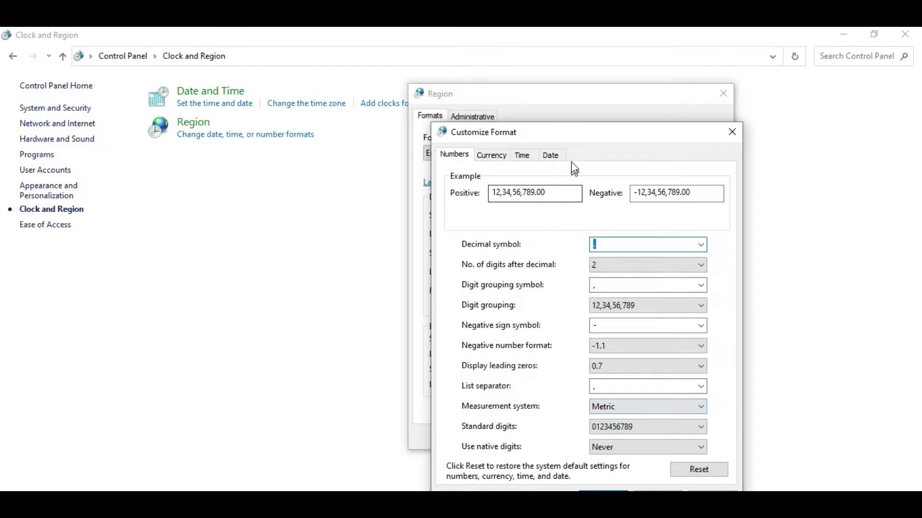
left_click_drag(574, 134, 494, 122)
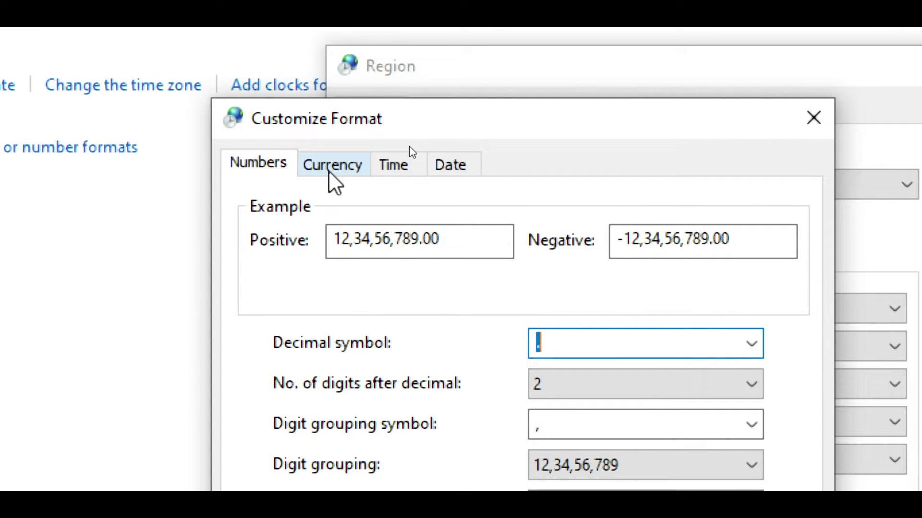
left_click(331, 165)
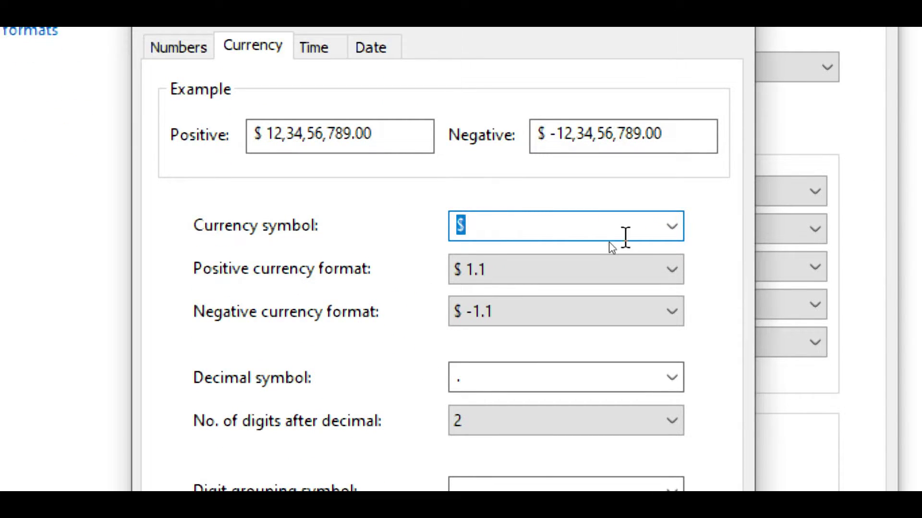
left_click(672, 227)
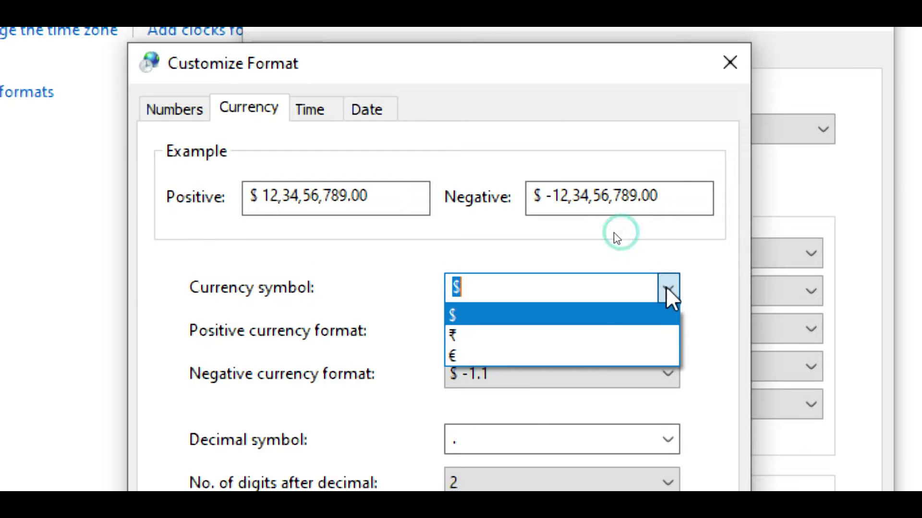
left_click(455, 339)
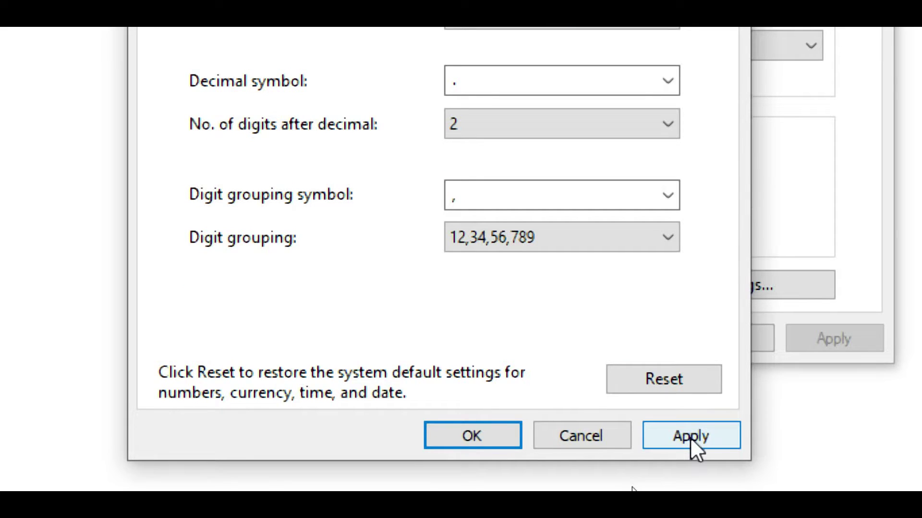
left_click(690, 437)
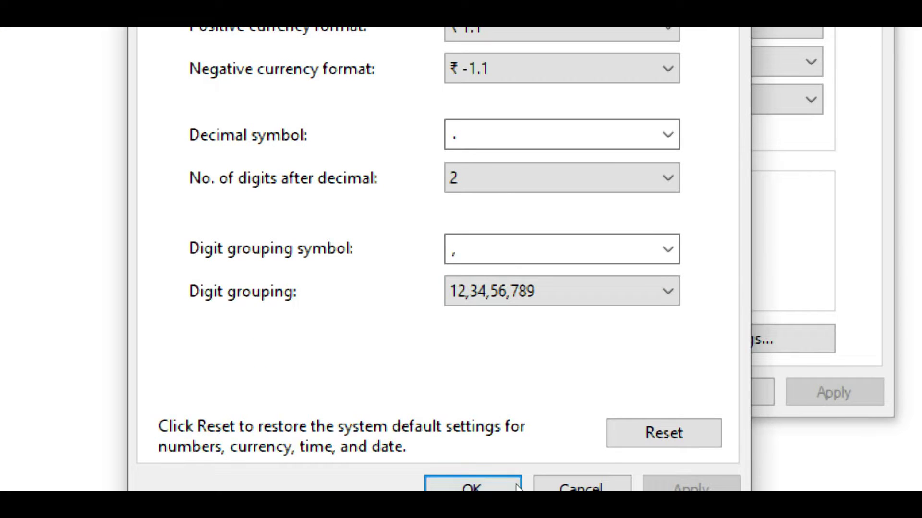
left_click(461, 483)
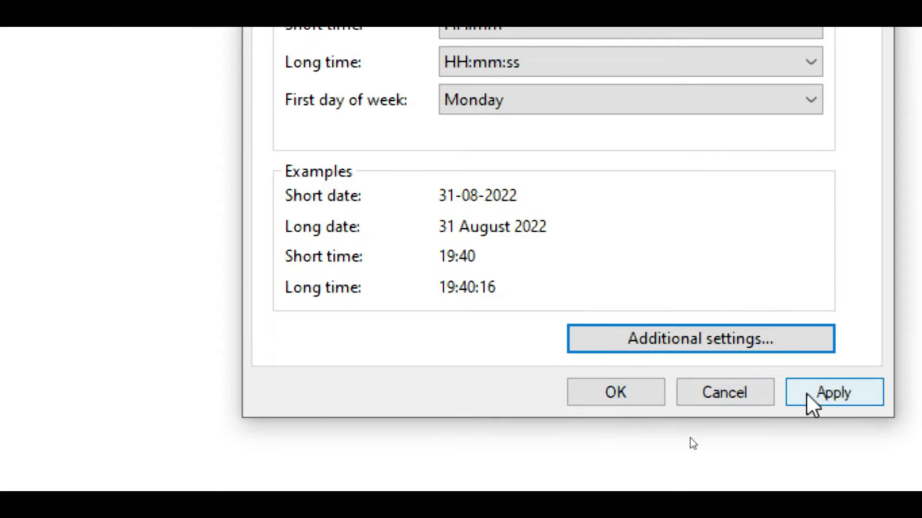
Apply and confirm the Region settings, then close Control Panel and return to Excel.
left_click(807, 393)
left_click(594, 387)
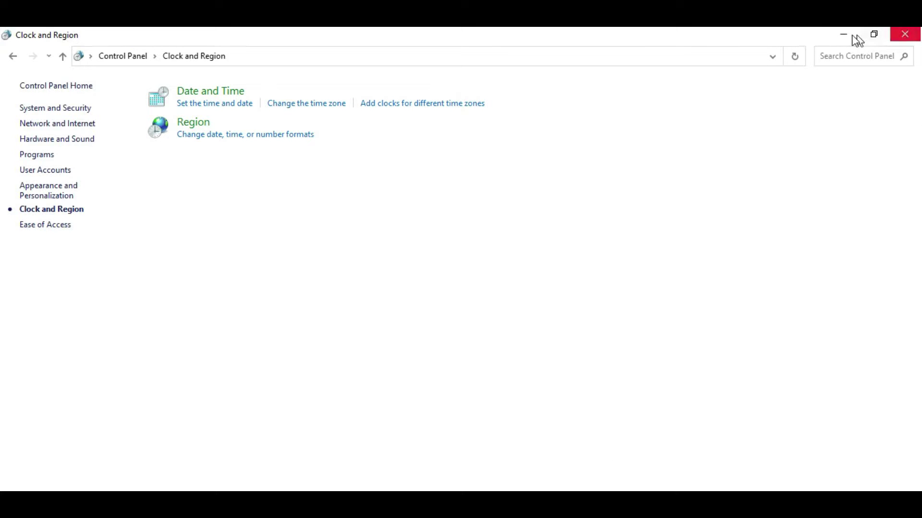
left_click(905, 34)
left_click(552, 295)
Select E2:F9, look at the Currency option in Format Cells, and cancel.
left_click_drag(322, 220, 430, 459)
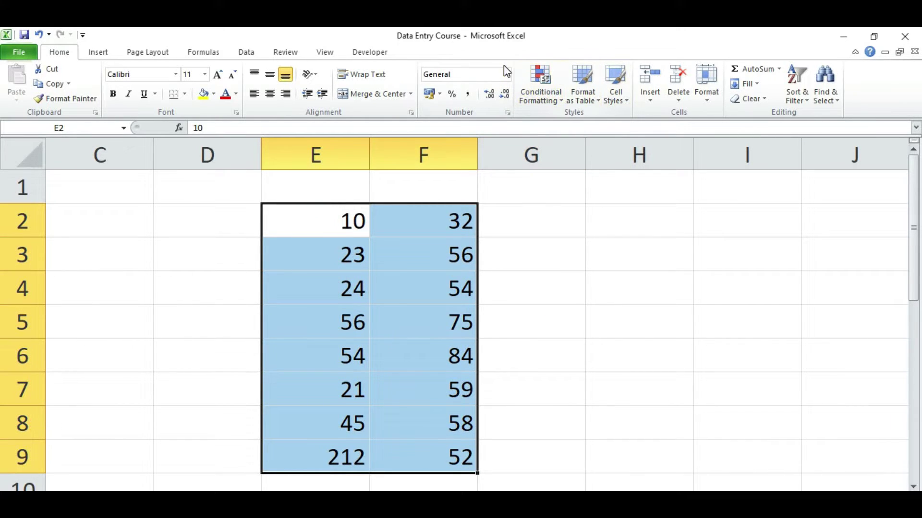
left_click(507, 113)
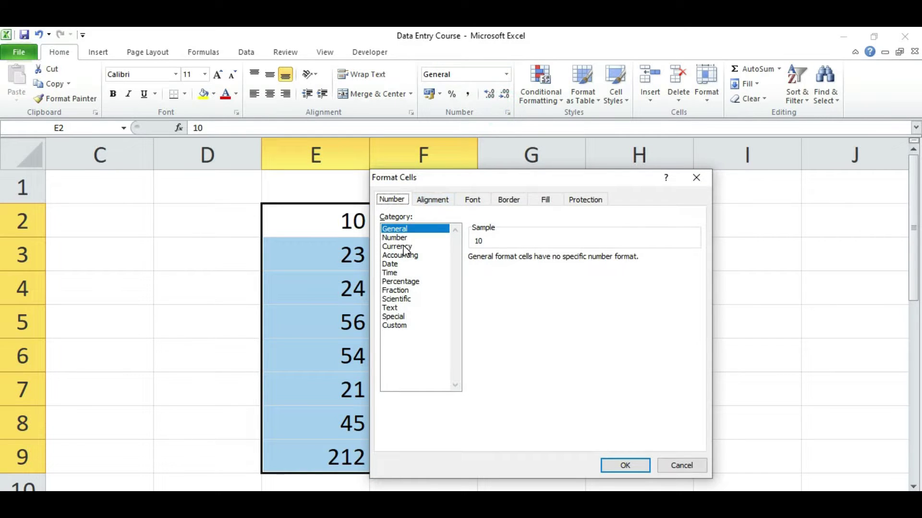
left_click(397, 246)
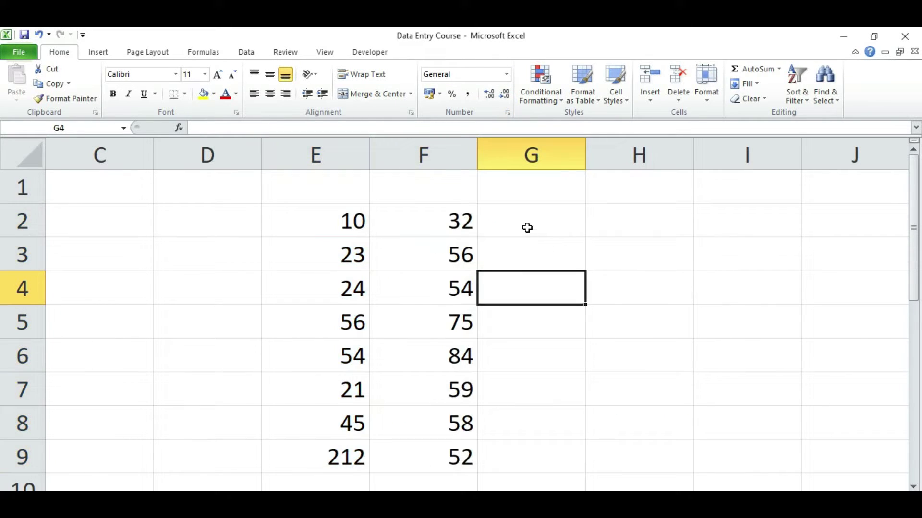
left_click(527, 227)
Apply Currency format to E2:F9 with Ctrl+Shift+4, showing ₹ 10.00 to ₹ 212.00.
left_click_drag(329, 209, 429, 444)
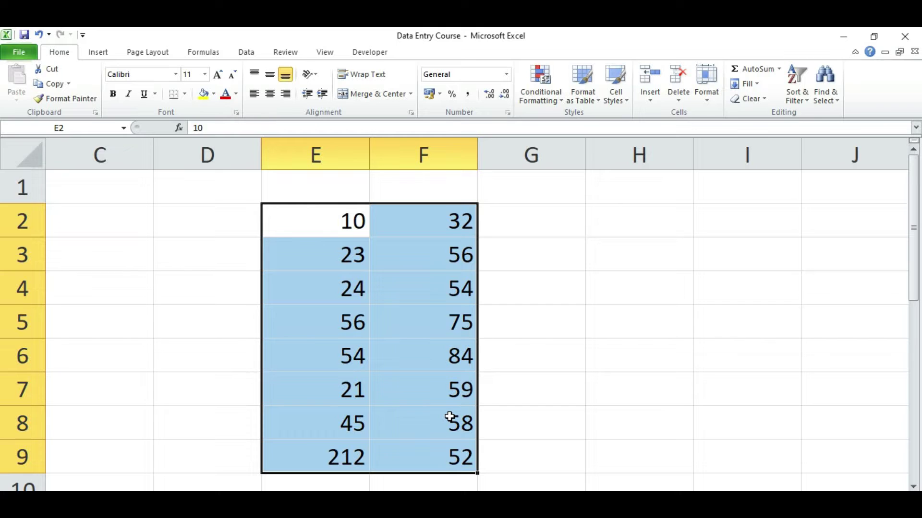
key("ctrl+shift+4")
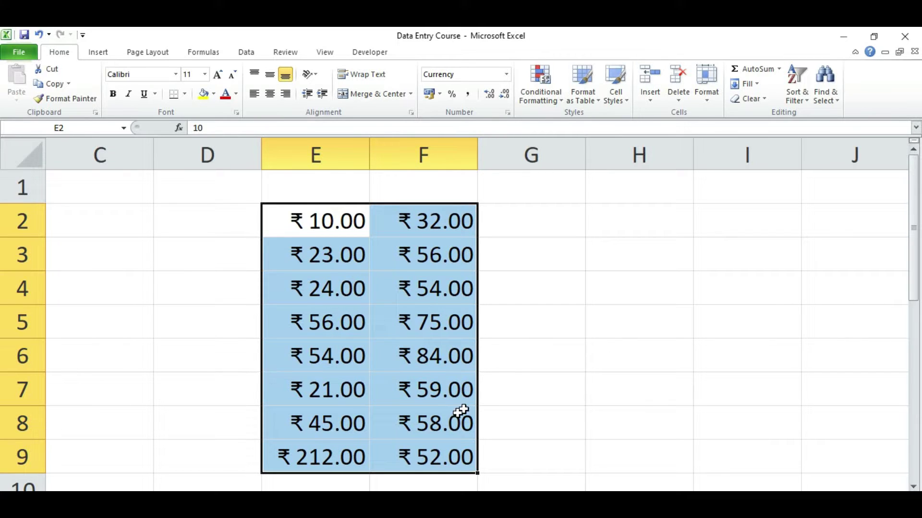
left_click(540, 278)
left_click_drag(313, 219, 432, 452)
Reselect E2:F9 and reapply Ctrl+Shift+4, turning the values into dollars like $10.00.
left_click(523, 319)
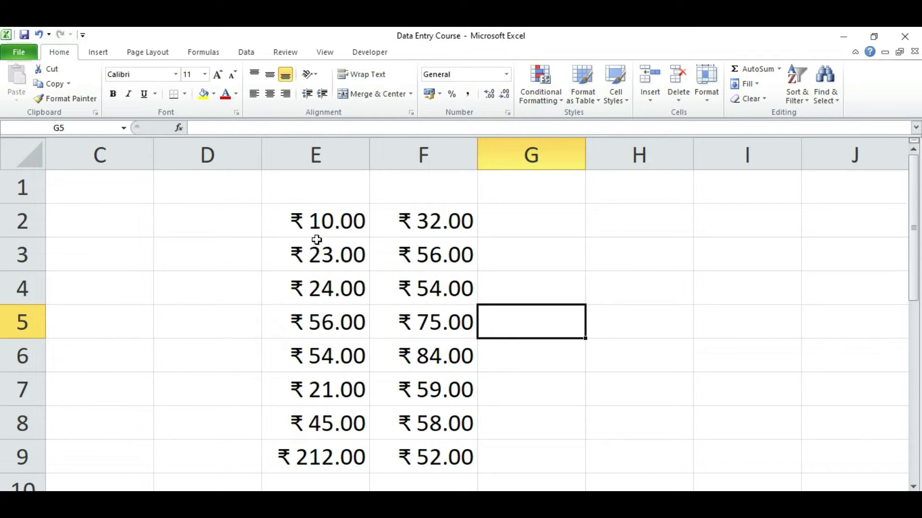
mouse_move(317, 240)
left_mouse_down()
mouse_move(422, 395)
mouse_move(434, 447)
left_mouse_up()
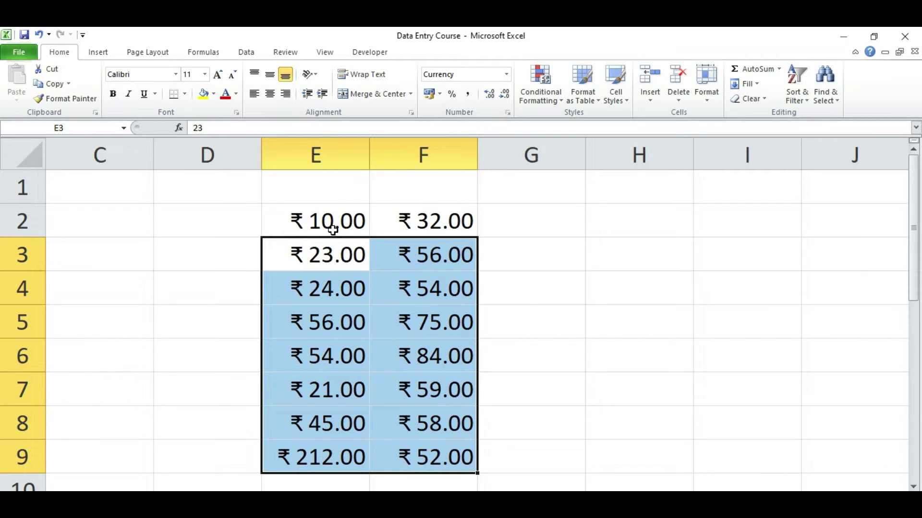
left_click_drag(340, 224, 422, 454)
key("ctrl+shift+4")
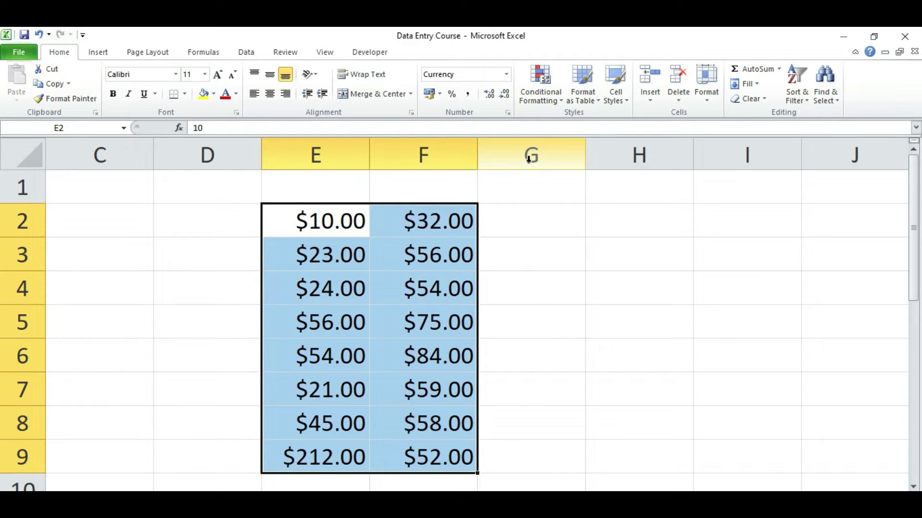
Choose the ₹ symbol in More Number Formats for E2:F9 and confirm.
left_click(505, 74)
left_click(518, 390)
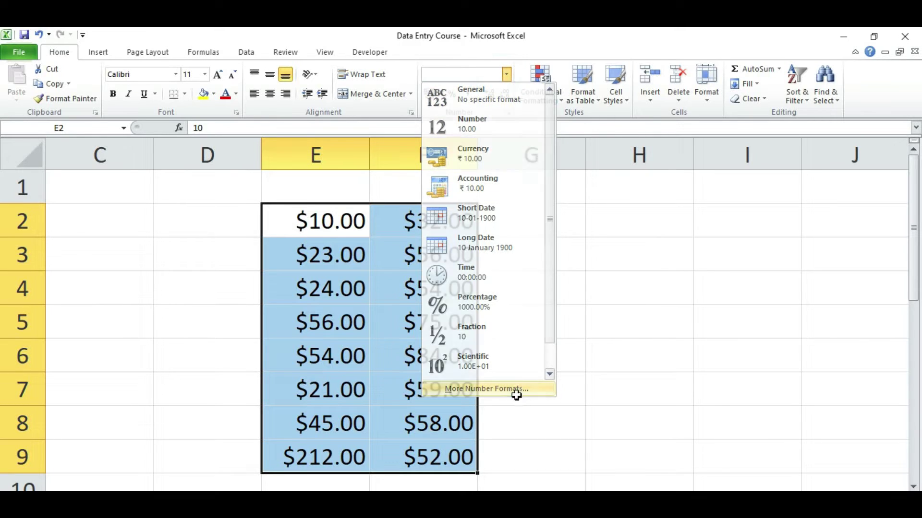
left_click(695, 274)
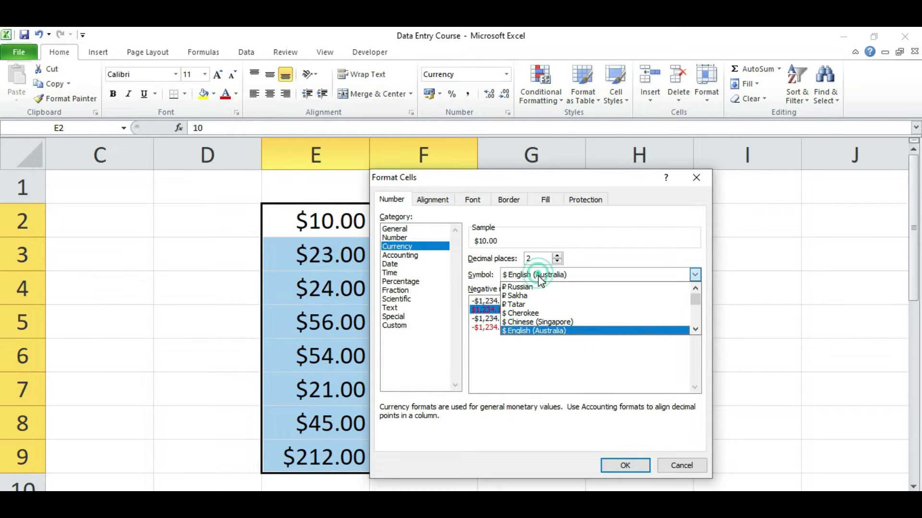
left_click(695, 298)
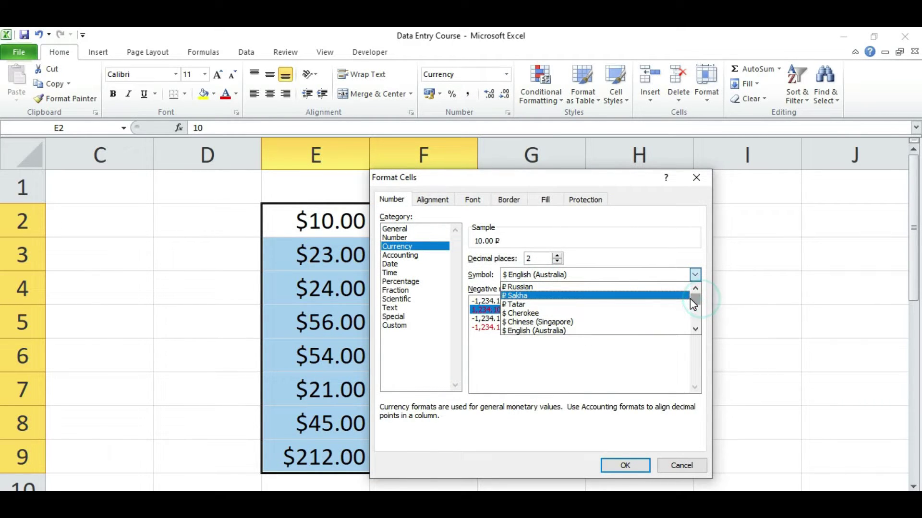
left_click_drag(693, 301, 691, 291)
left_click(579, 294)
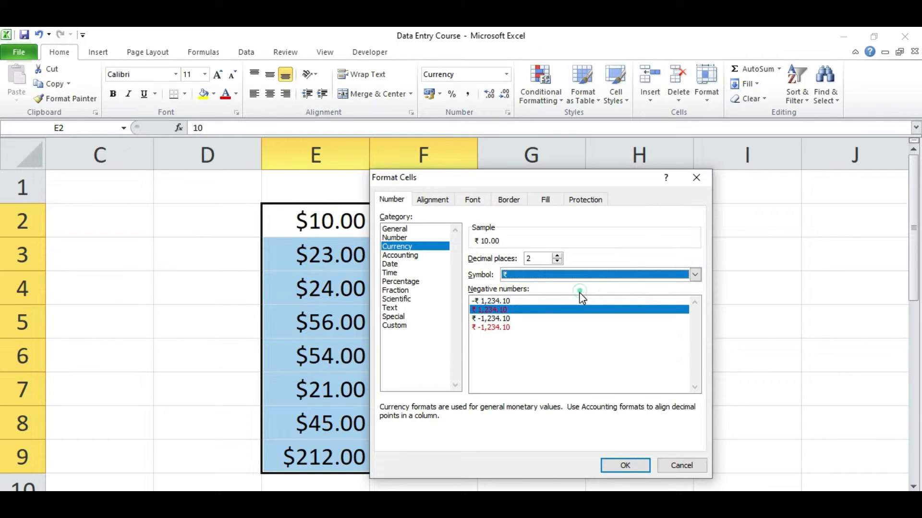
left_click(619, 461)
Reselect E2:F9 and reopen the Number Format list to check the result.
left_click(529, 288)
mouse_move(333, 235)
left_mouse_down()
mouse_move(381, 306)
mouse_move(432, 464)
left_mouse_up()
left_click(518, 312)
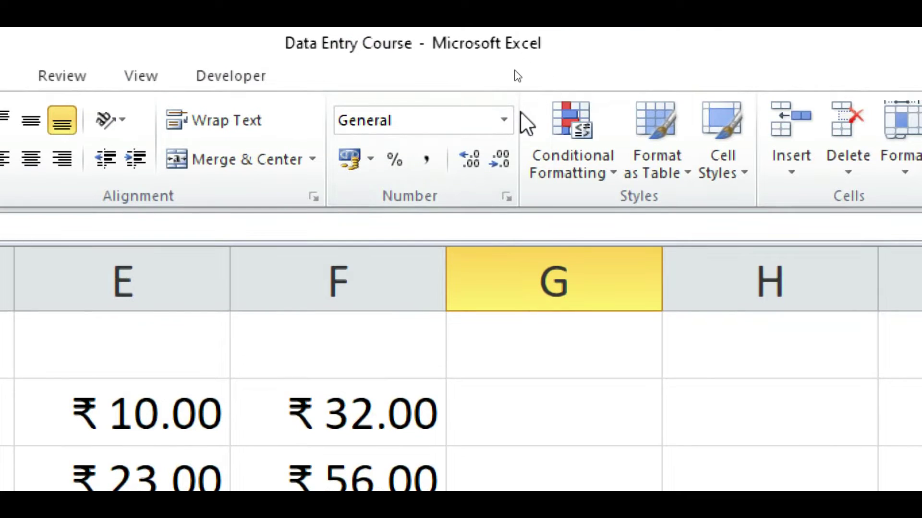
left_click(505, 120)
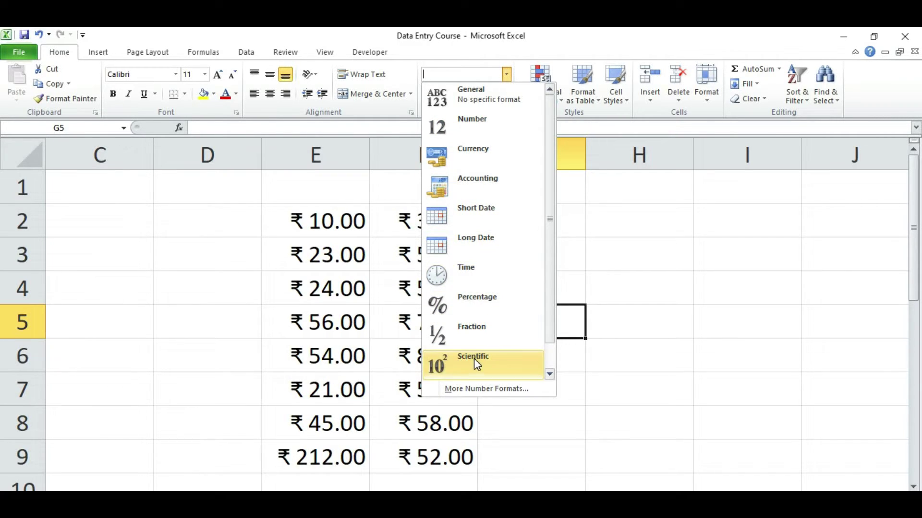
Enter the value 200 in cell H2.
left_click(622, 253)
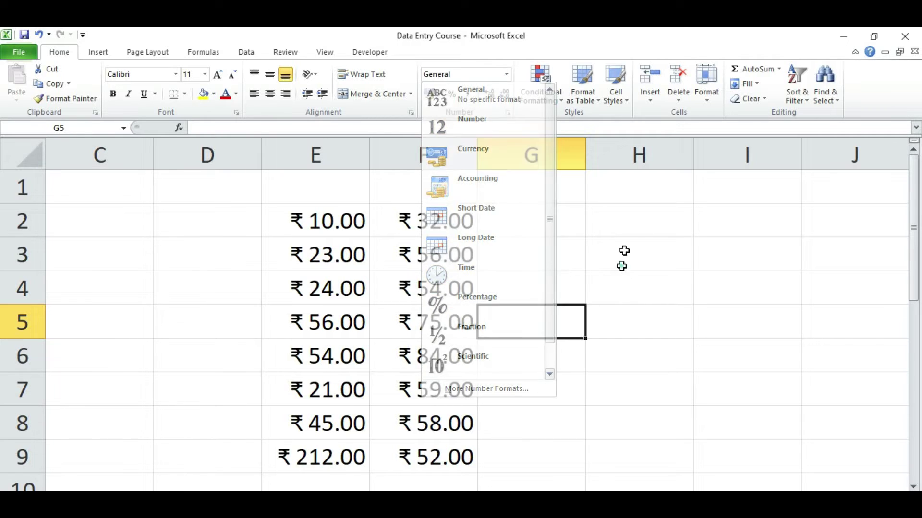
left_click(623, 232)
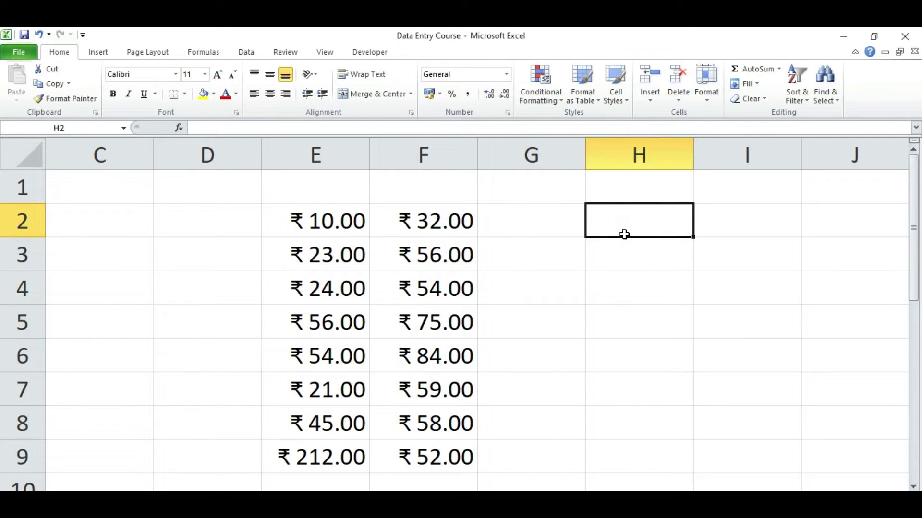
type("200")
left_click(656, 287)
left_click(649, 228)
left_click(658, 285)
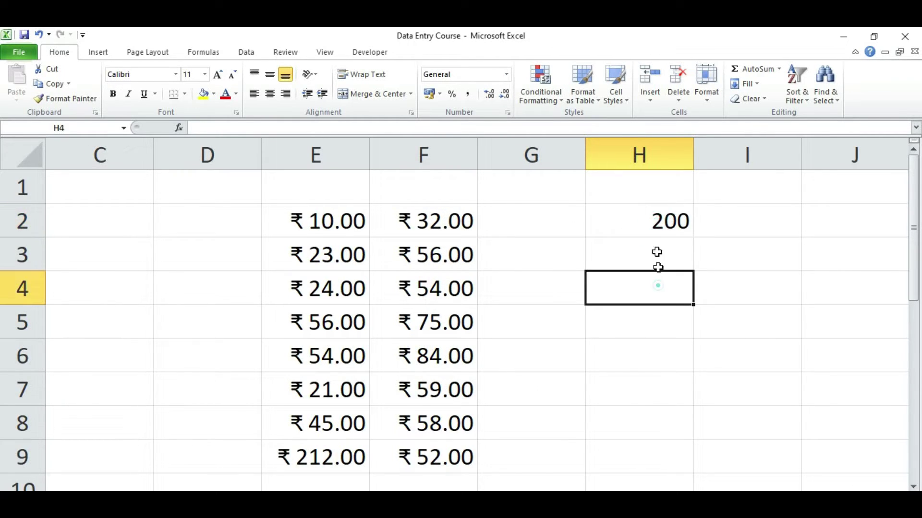
left_click(643, 221)
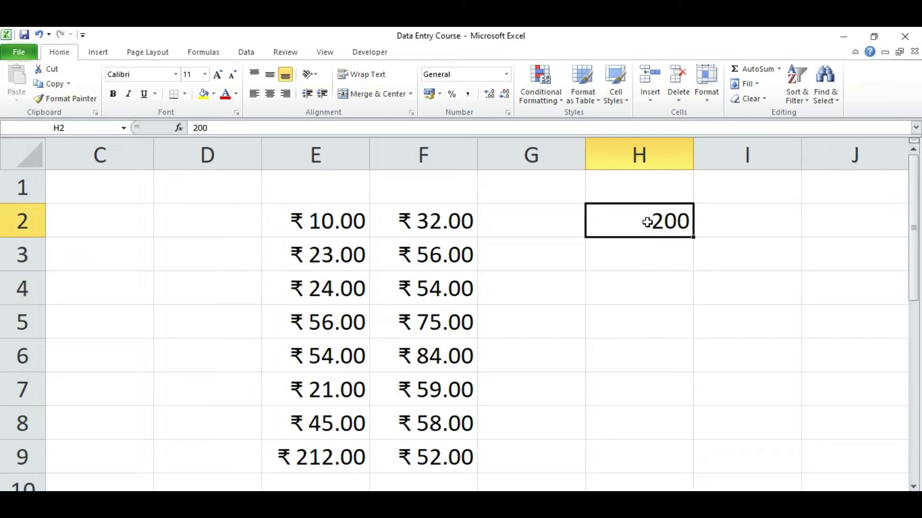
Apply Currency format to H2 with Ctrl+Shift+4 so it shows ₹ 200.00.
left_click(511, 113)
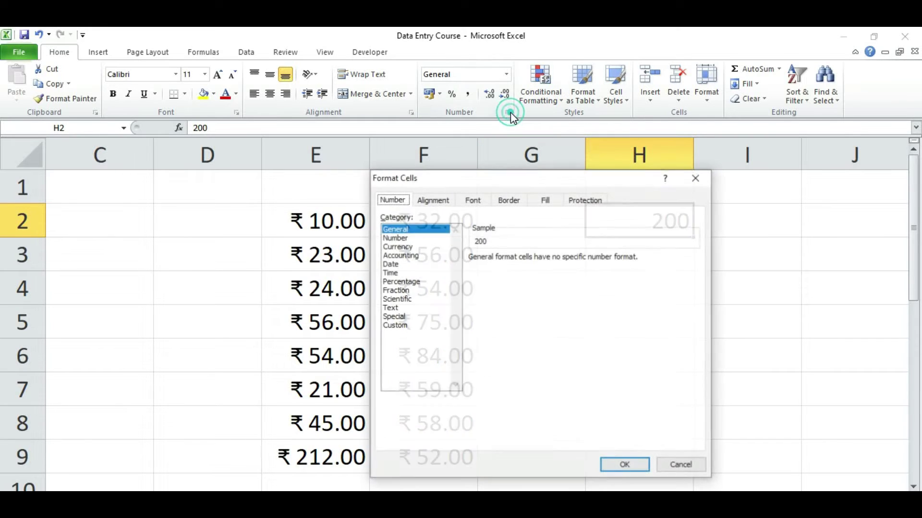
left_click(661, 466)
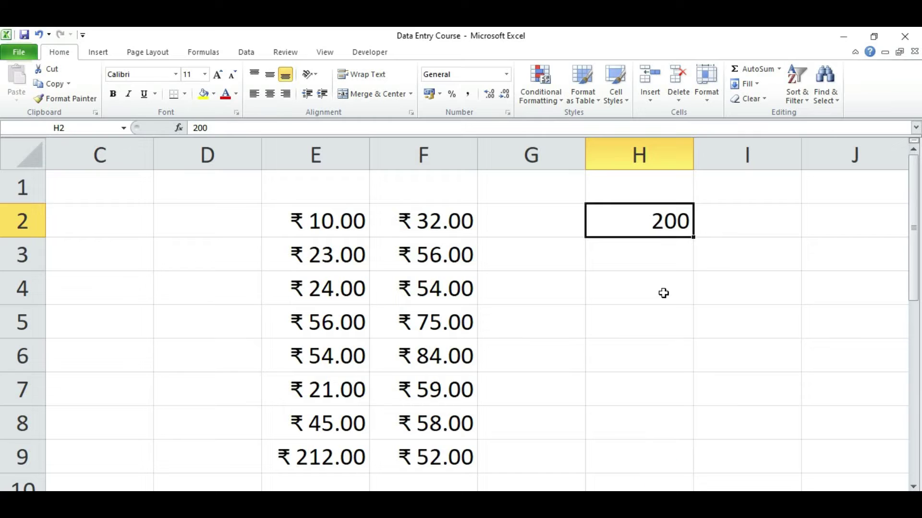
key("ctrl+shift+4")
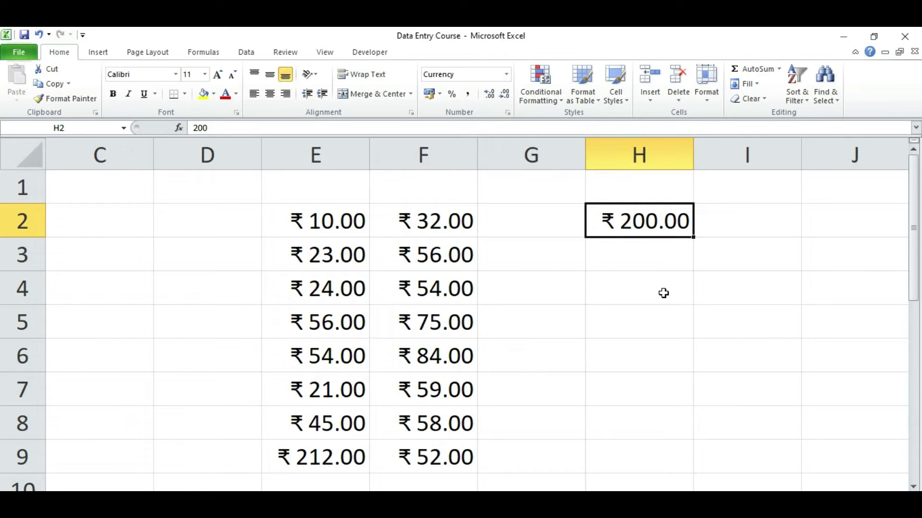
left_click(667, 245)
left_click(643, 225)
left_click(642, 262)
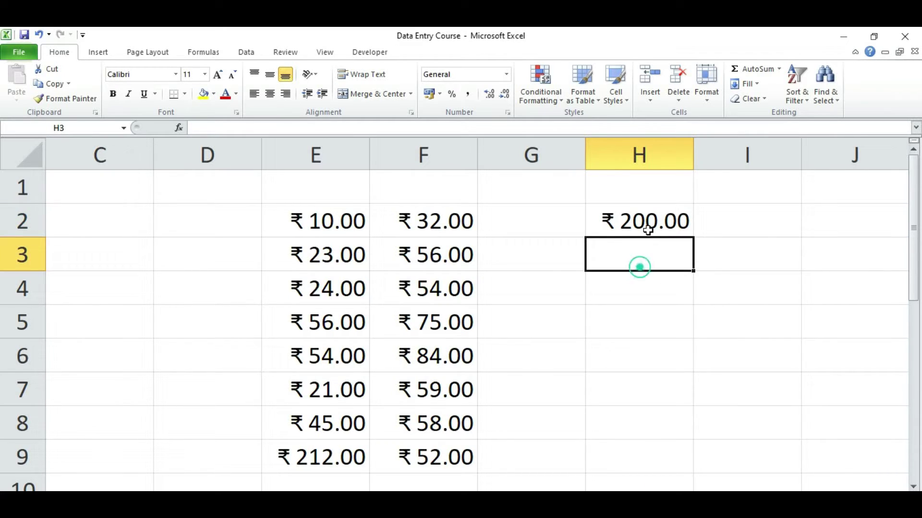
left_click(656, 228)
left_click(647, 263)
left_click(657, 230)
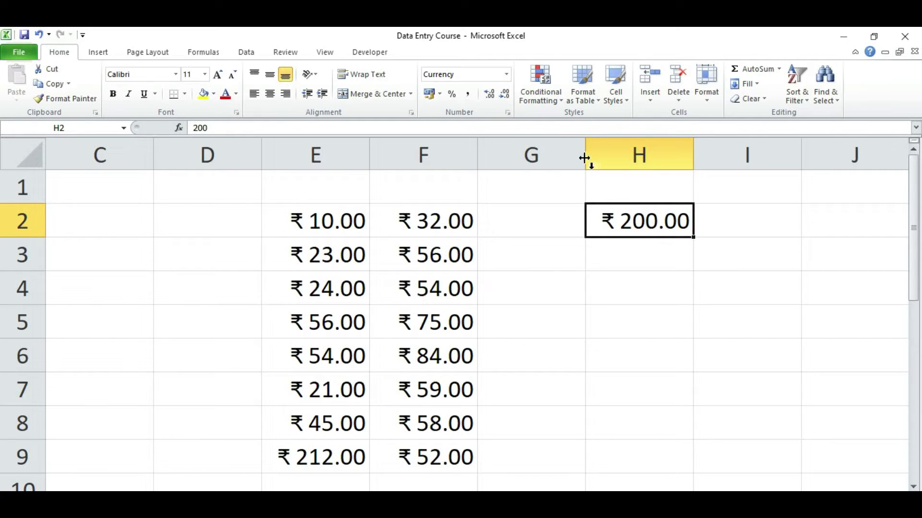
left_click(506, 76)
Reset cell H2 to General format.
left_click(496, 94)
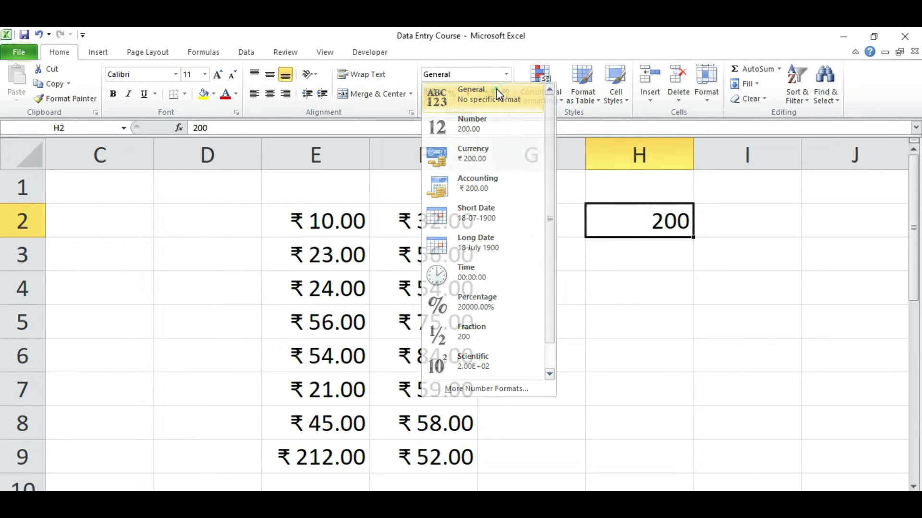
left_click(660, 281)
left_click(658, 231)
left_click(652, 280)
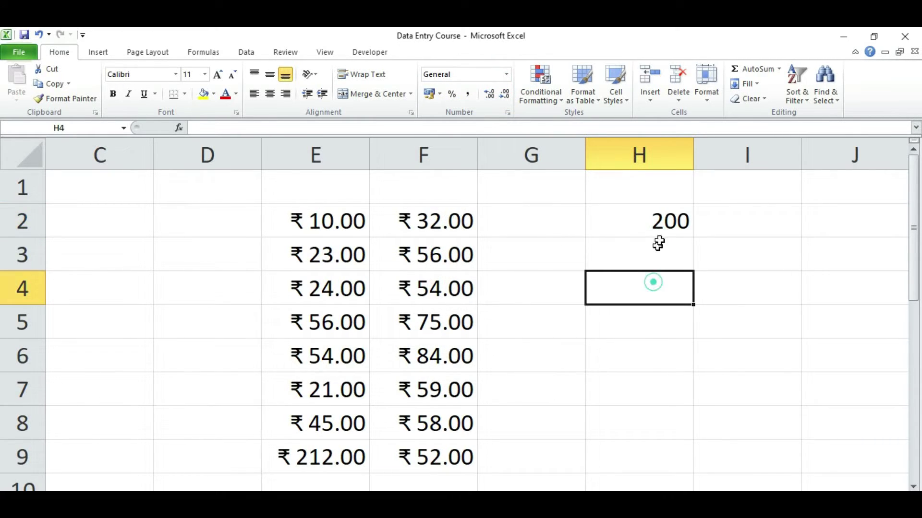
left_click(657, 230)
left_click(659, 229)
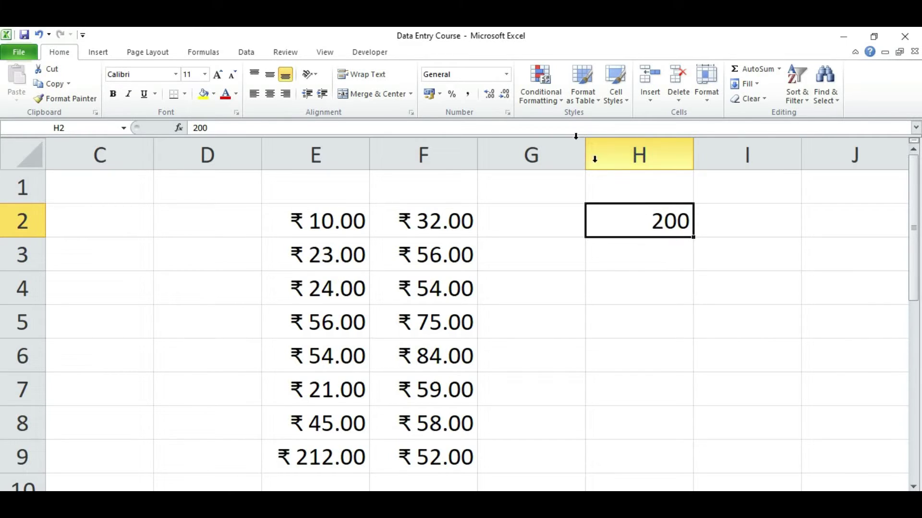
Apply Number format to H2 so it displays 200.00.
left_click(505, 75)
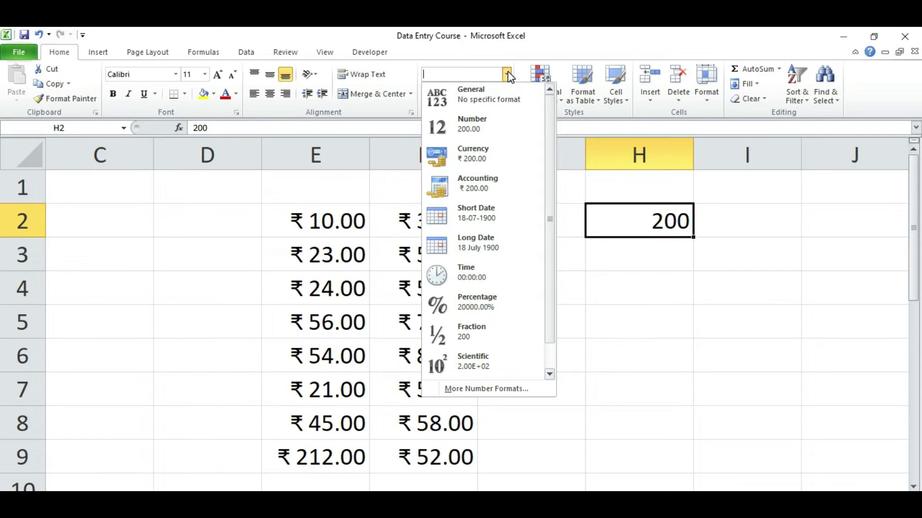
left_click(473, 127)
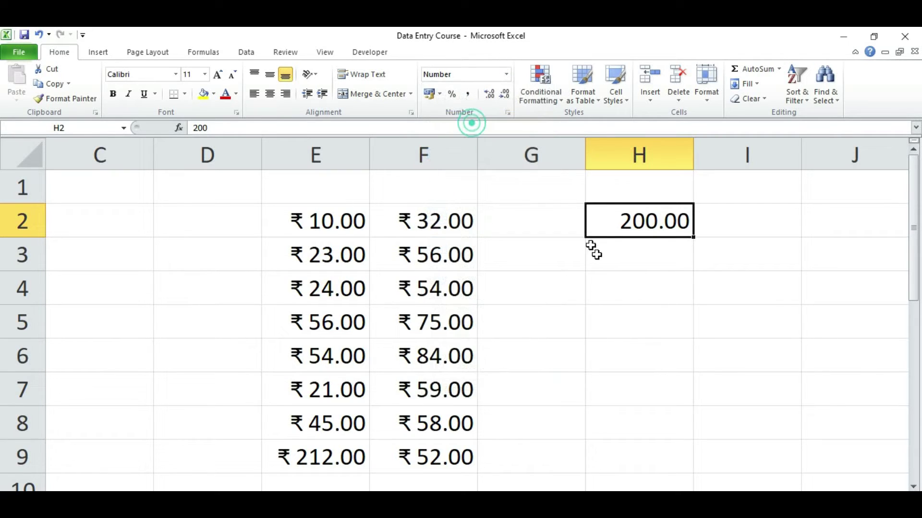
left_click(623, 289)
left_click(507, 76)
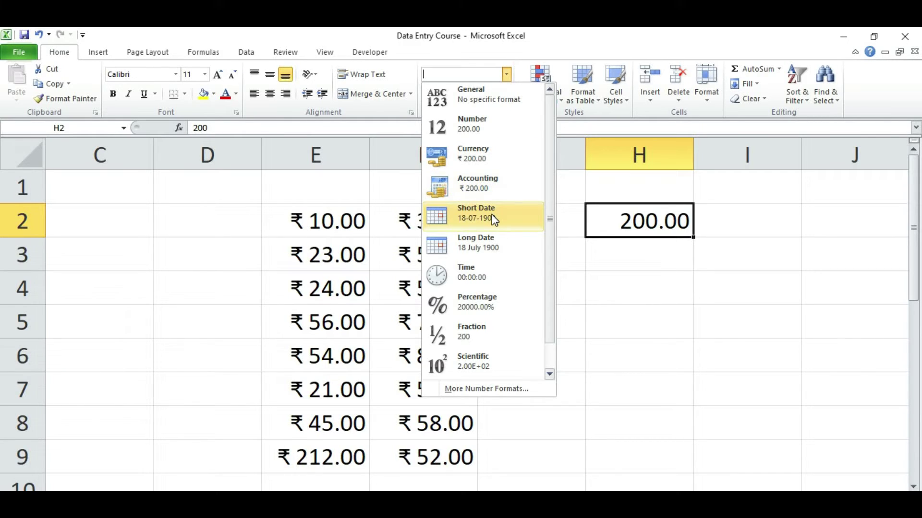
left_click(622, 308)
left_click(626, 301)
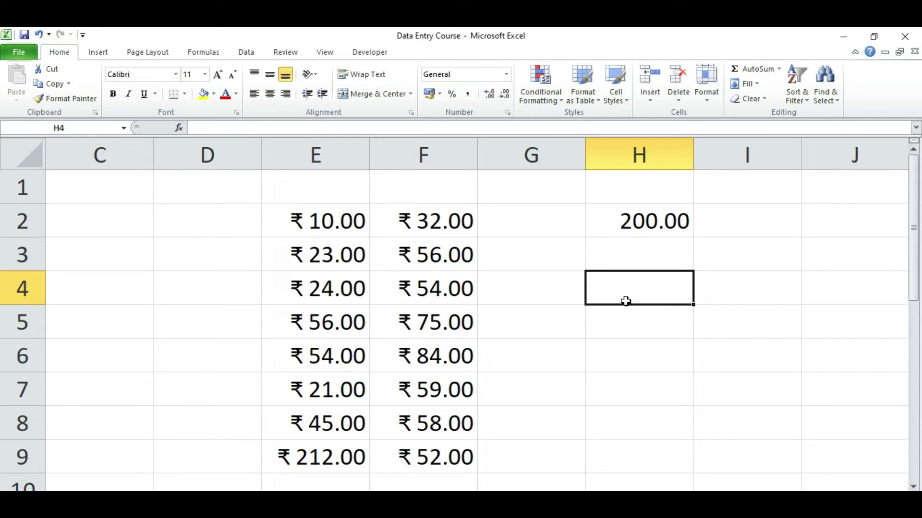
Enter 25-08-2022 in H4 and try Short Date, then Long Date (25 August 2022).
type("25")
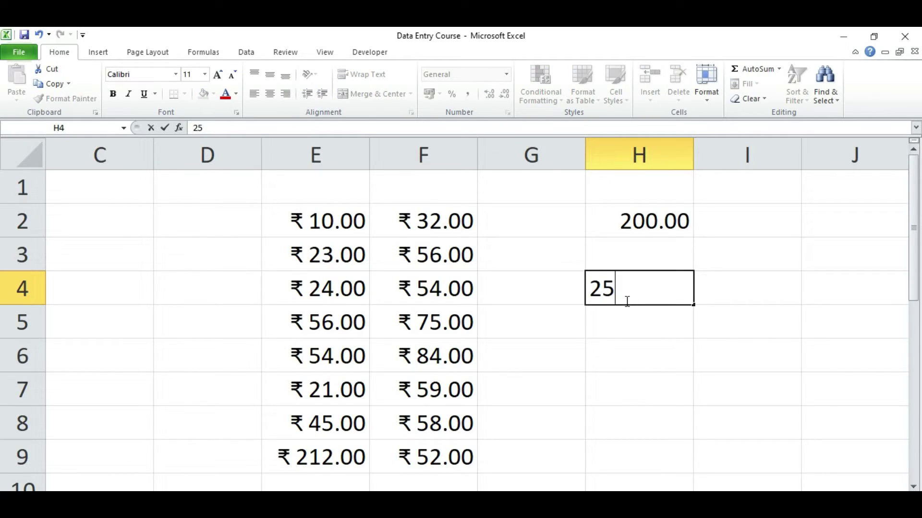
type("-08-")
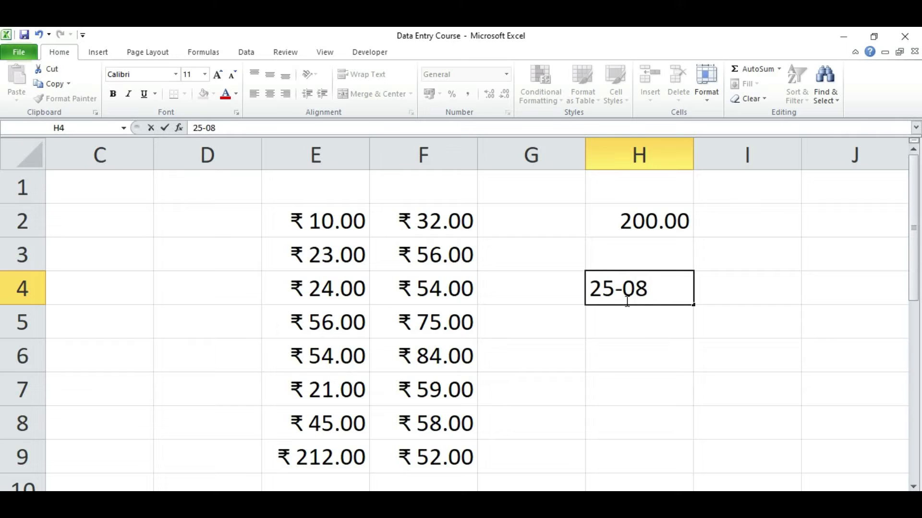
type("202")
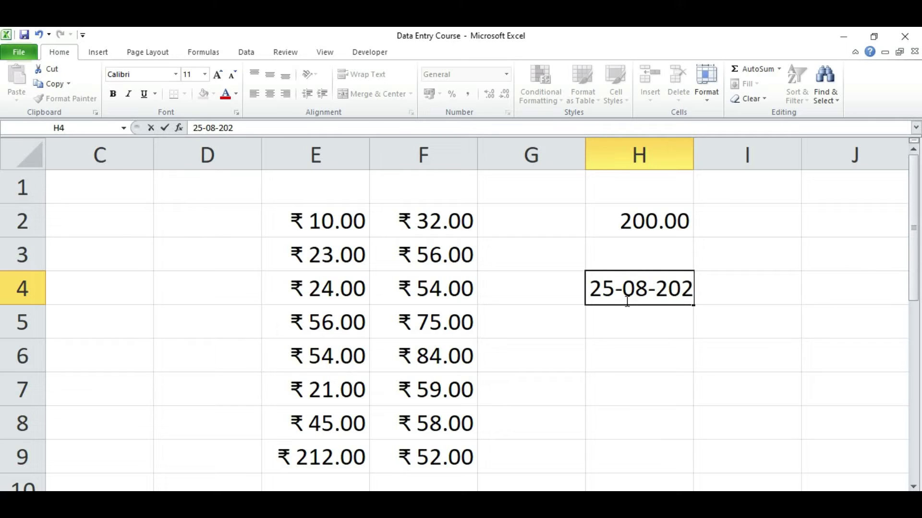
type("2")
left_click(676, 342)
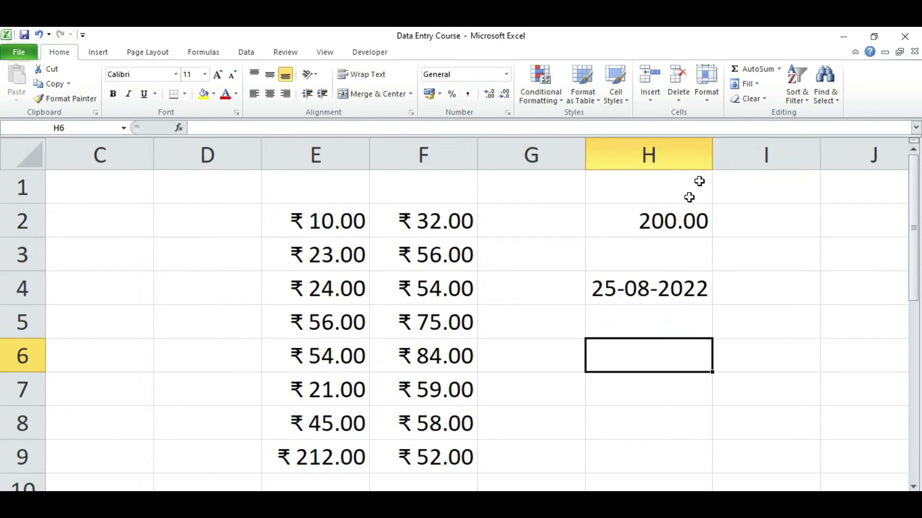
left_click(632, 298)
left_click(642, 325)
left_click(644, 291)
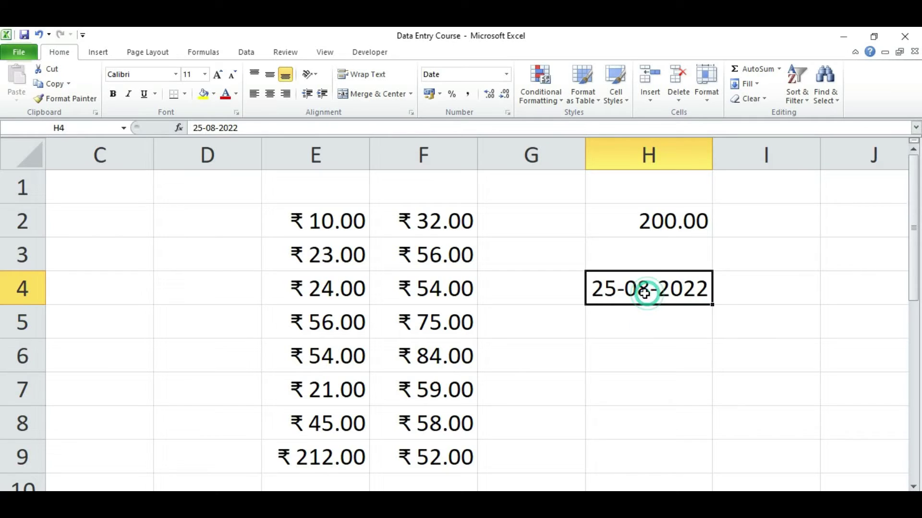
left_click(506, 74)
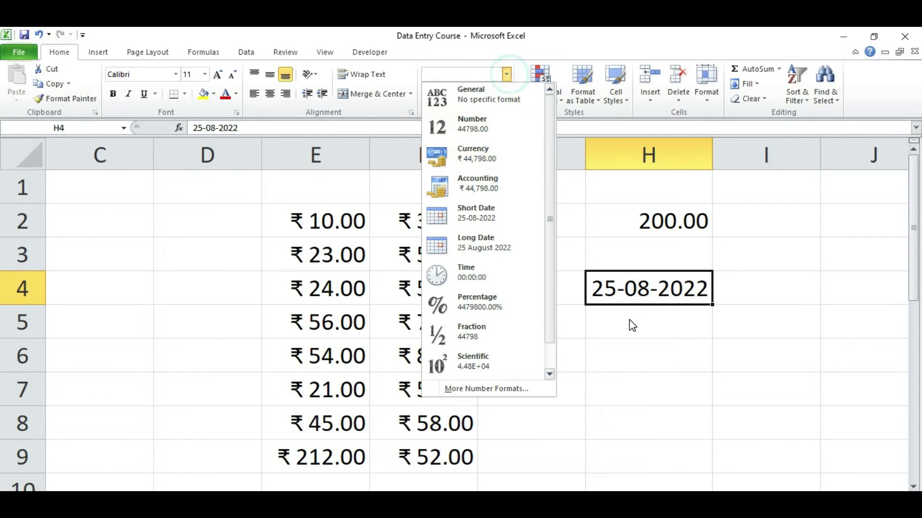
left_click(487, 218)
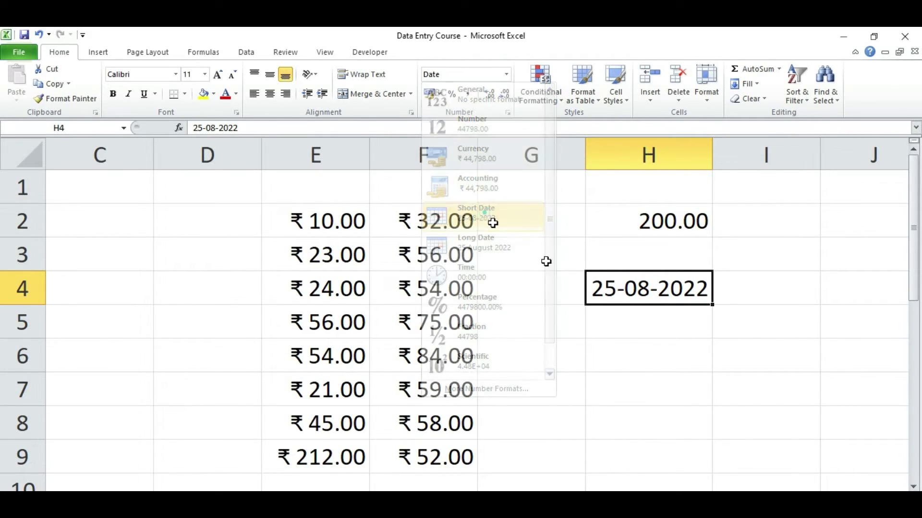
left_click(507, 73)
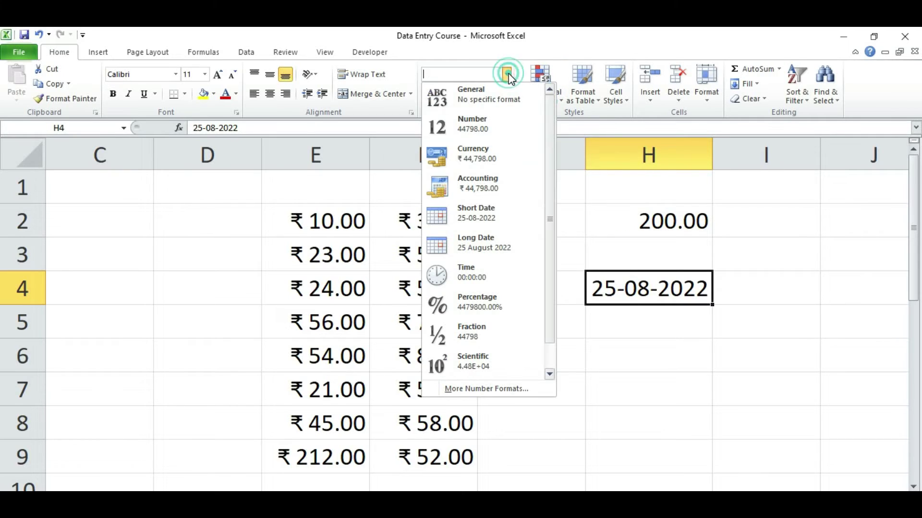
left_click(487, 244)
Switch H4 back to Short Date format, showing 25-08-2022.
left_click(669, 414)
left_click(618, 301)
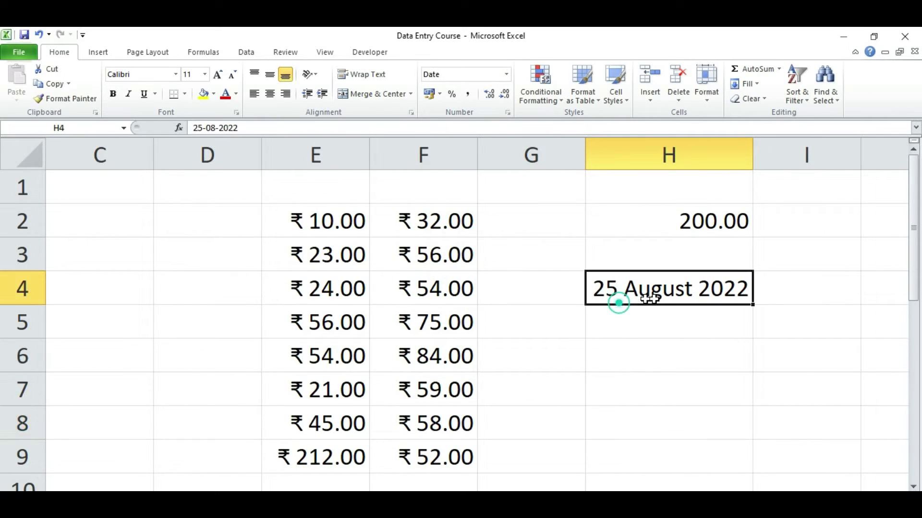
left_click(656, 298)
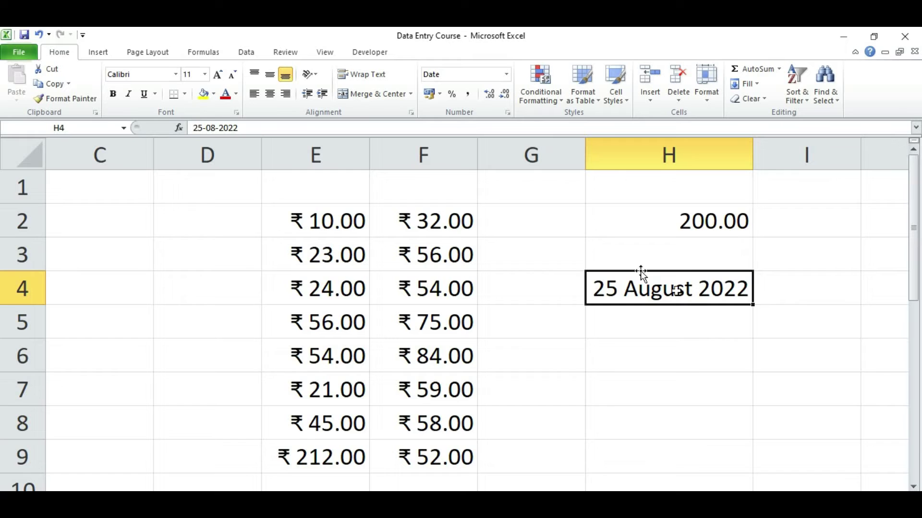
left_click(508, 74)
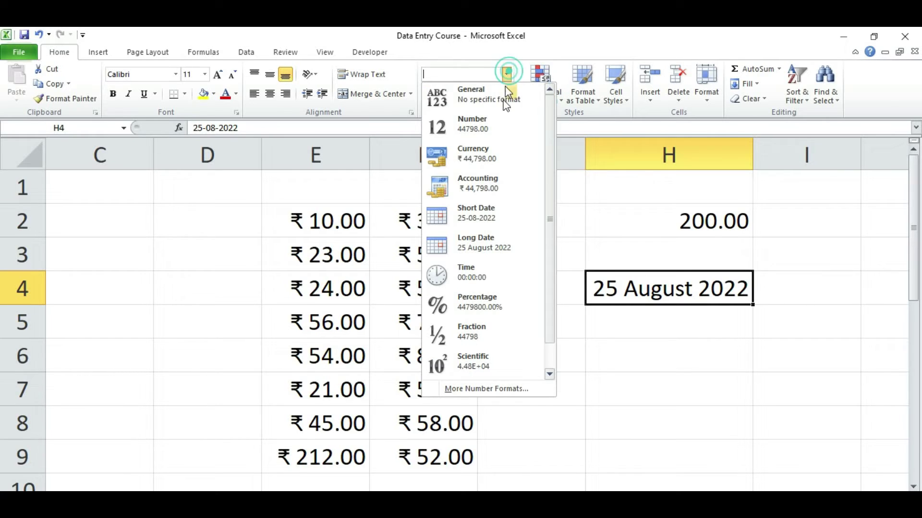
left_click(485, 214)
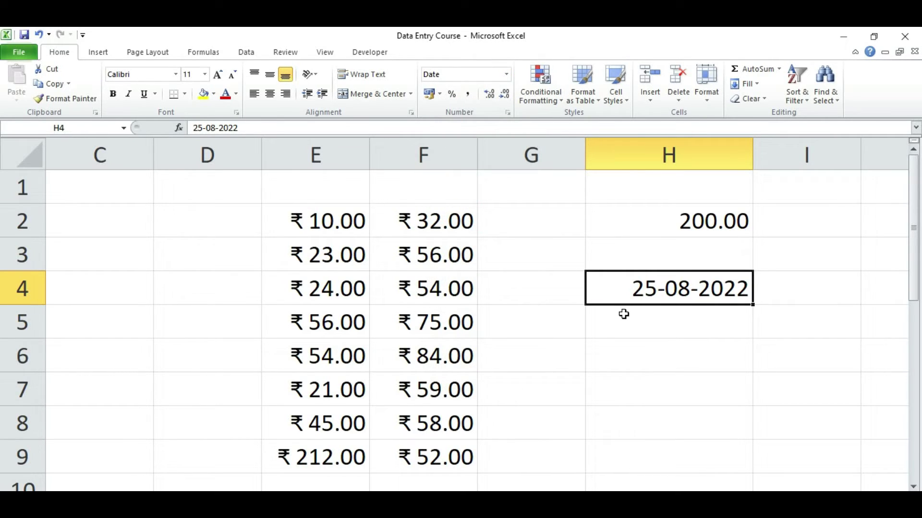
left_click(506, 74)
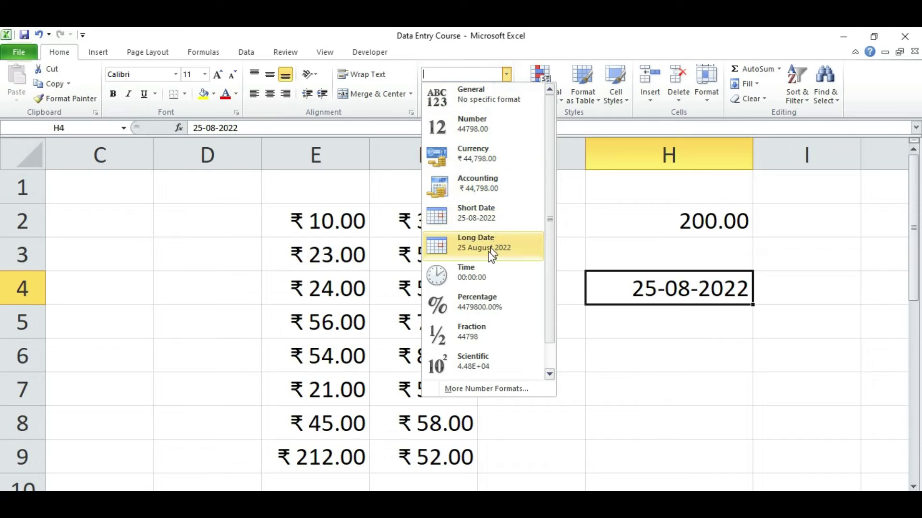
left_click(654, 351)
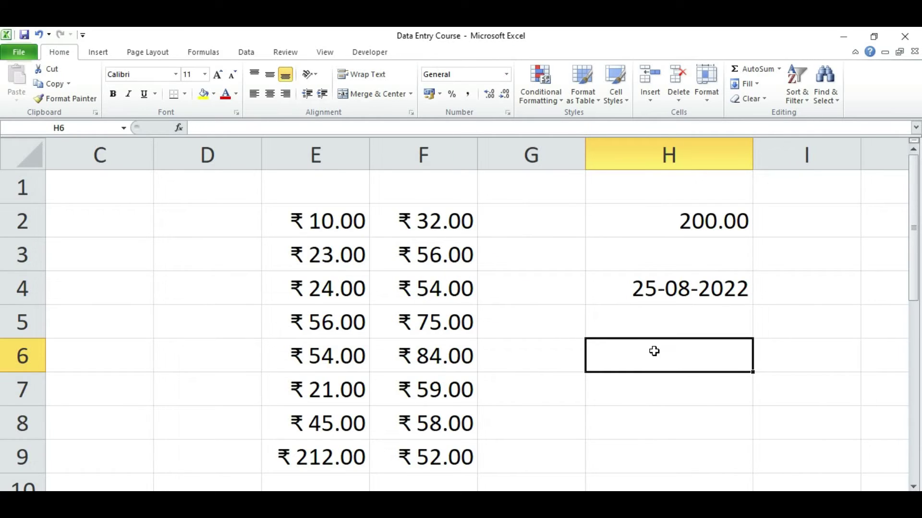
Enter 10:30 PM in H6 and format it as Time, showing 22:30:00.
type("10")
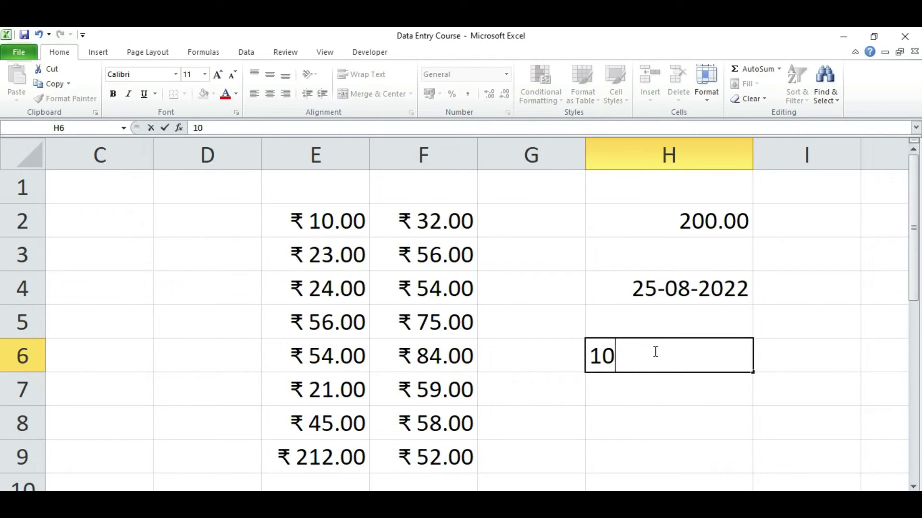
type(":30 P")
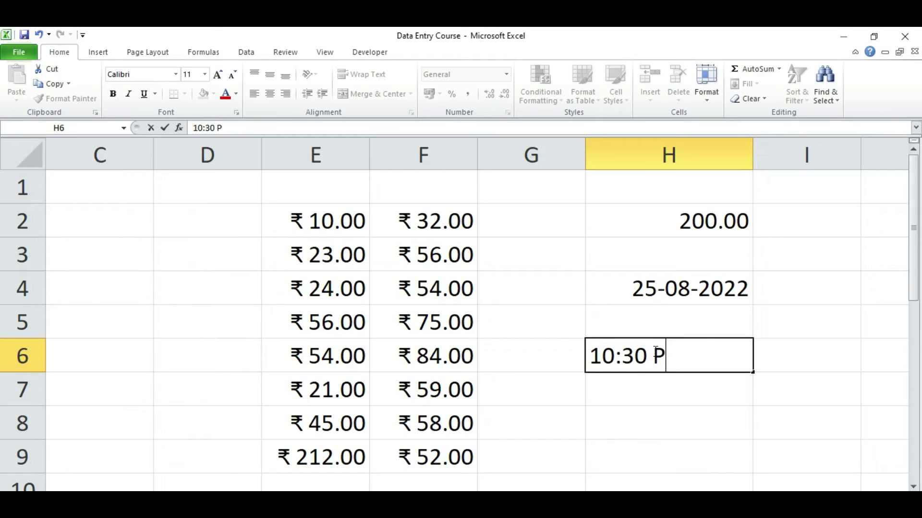
type("M")
key("Return")
left_click(662, 362)
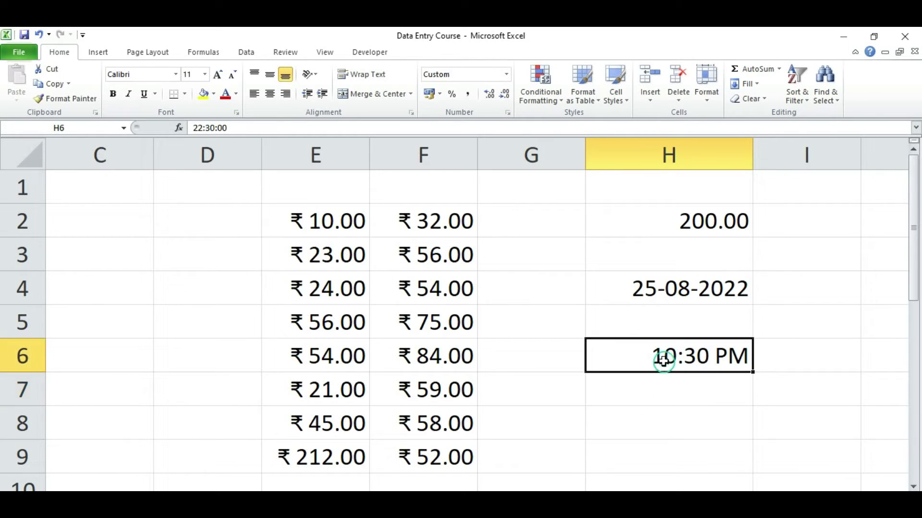
left_click(507, 75)
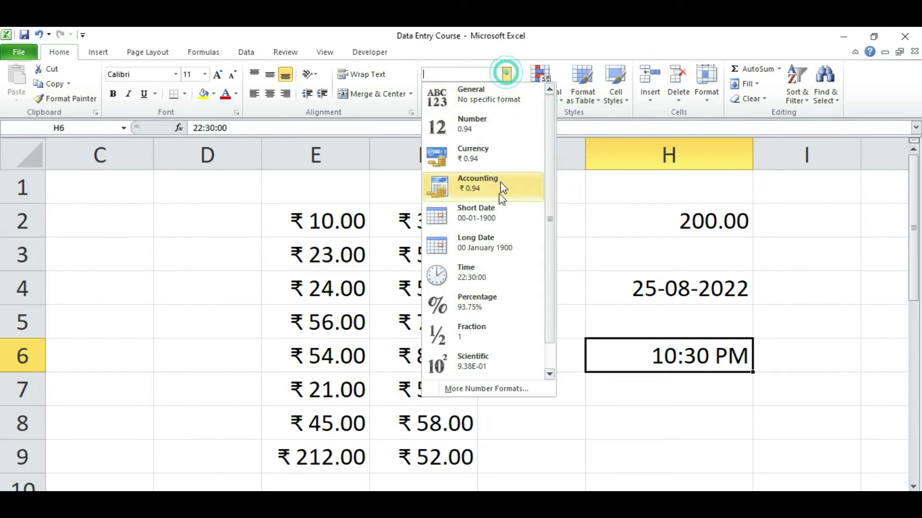
left_click(482, 276)
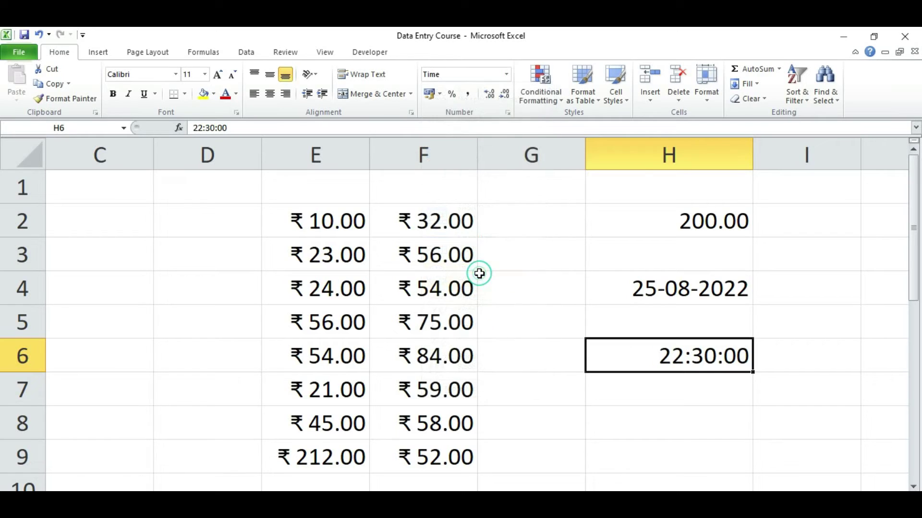
Recheck H6's number format in the format list, leaving it as Time.
left_click(669, 420)
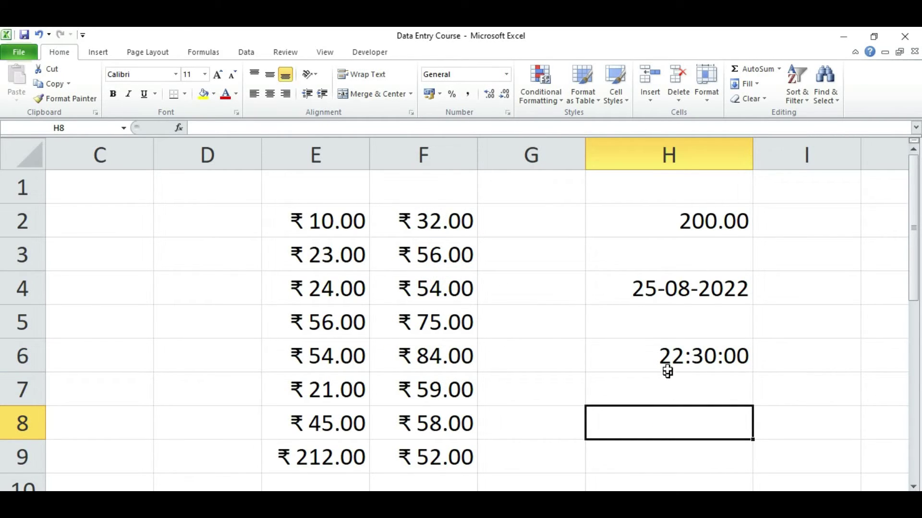
left_click(680, 384)
left_click(685, 367)
left_click(689, 391)
left_click(695, 367)
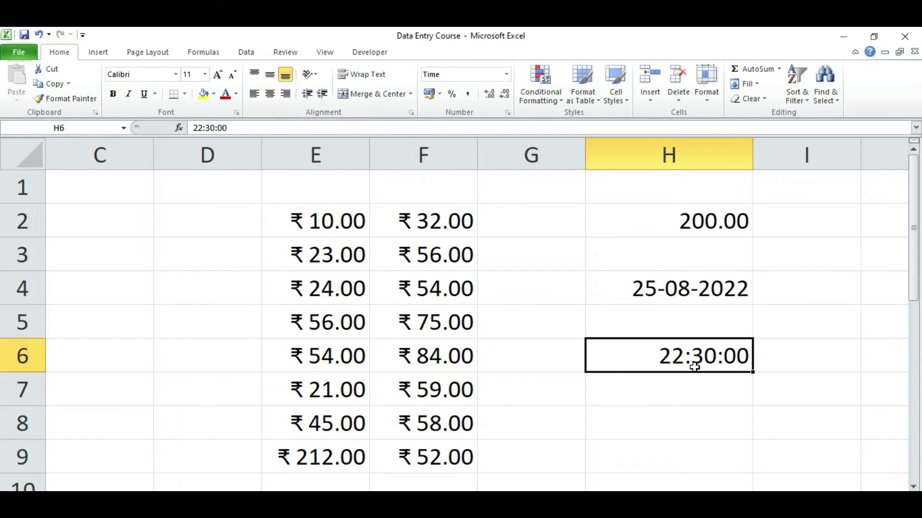
left_click(506, 74)
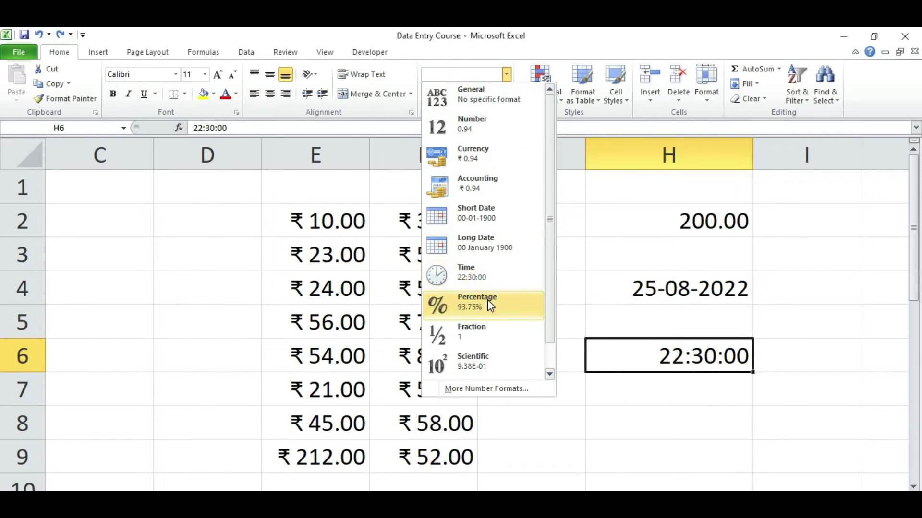
left_click(645, 430)
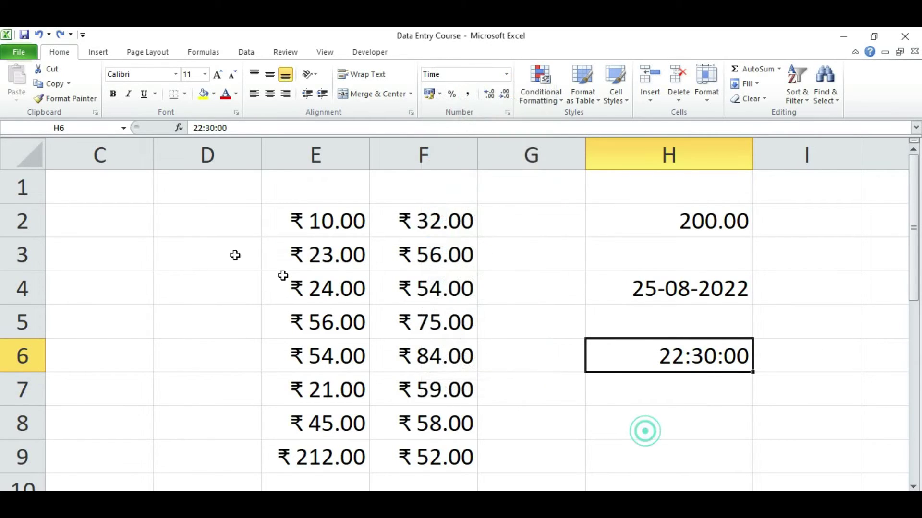
left_click(131, 255)
left_click(140, 256)
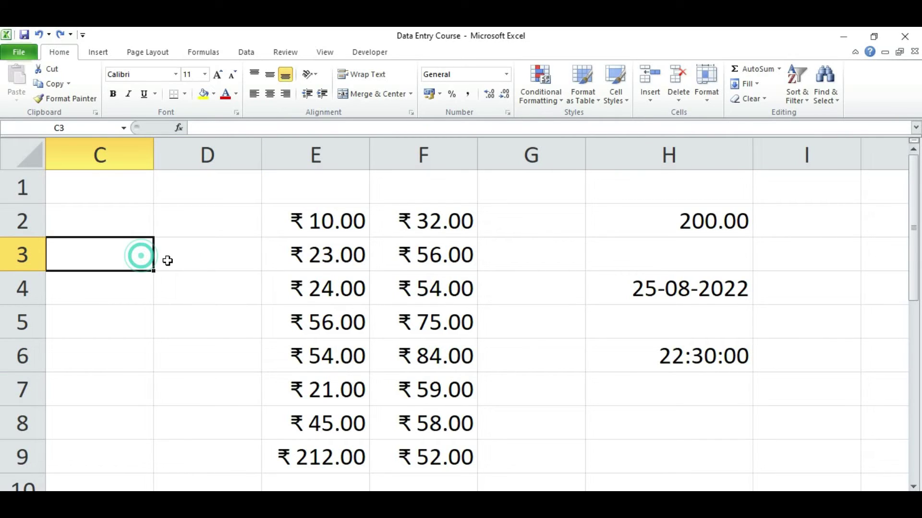
Enter 20 in C3 and apply Percentage format, so it displays 2000.00%.
type("20")
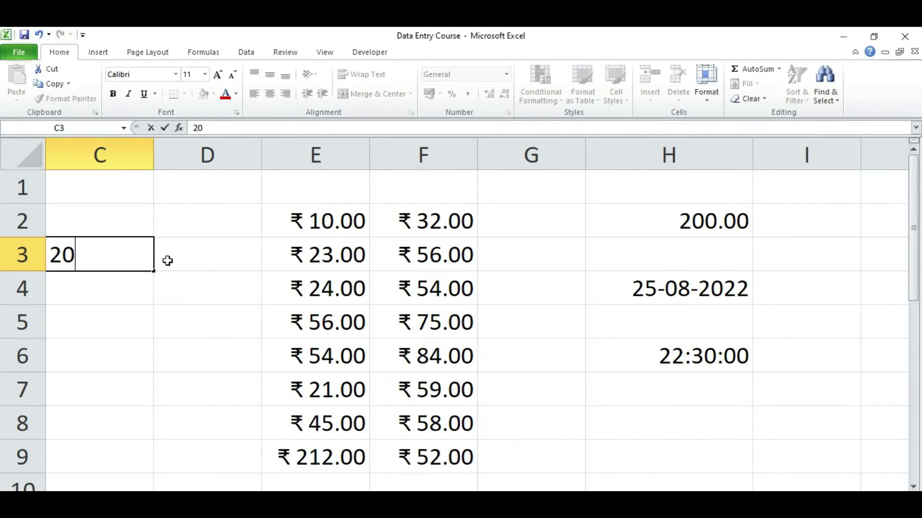
left_click(106, 321)
left_click(128, 268)
left_click(140, 320)
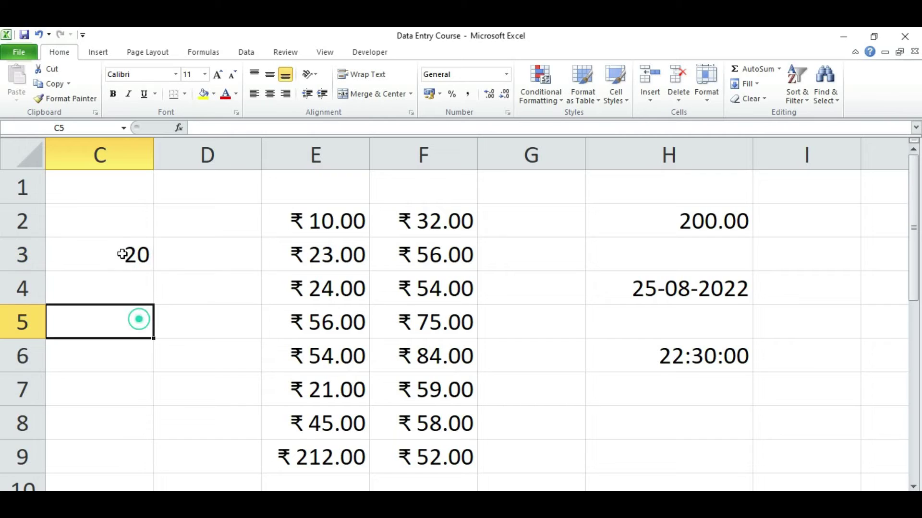
left_click(122, 255)
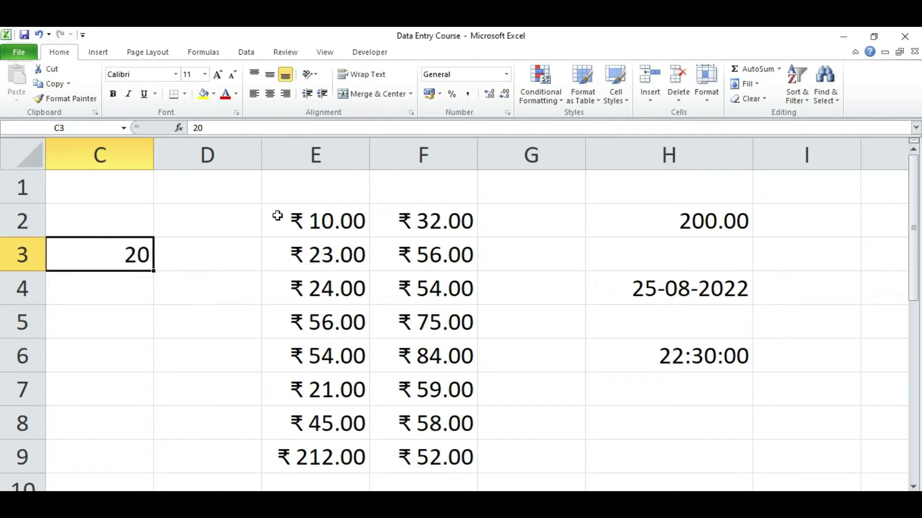
left_click(507, 74)
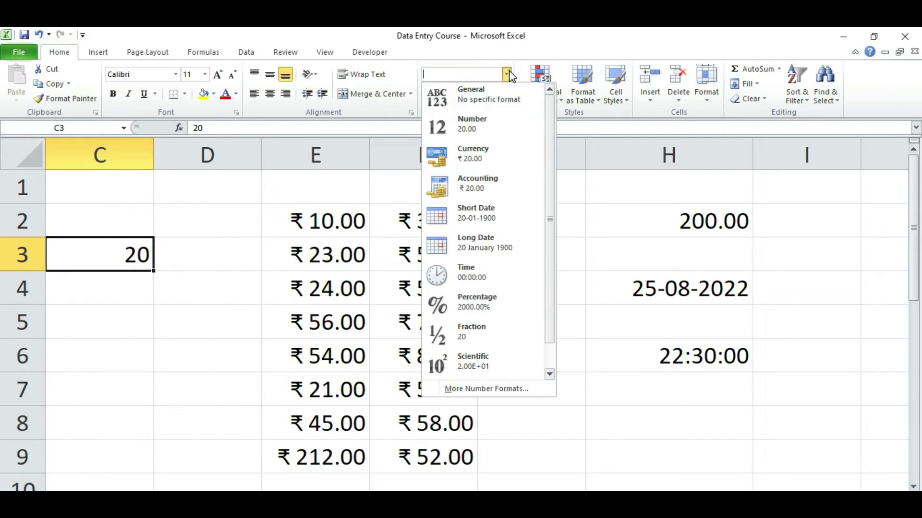
left_click(467, 305)
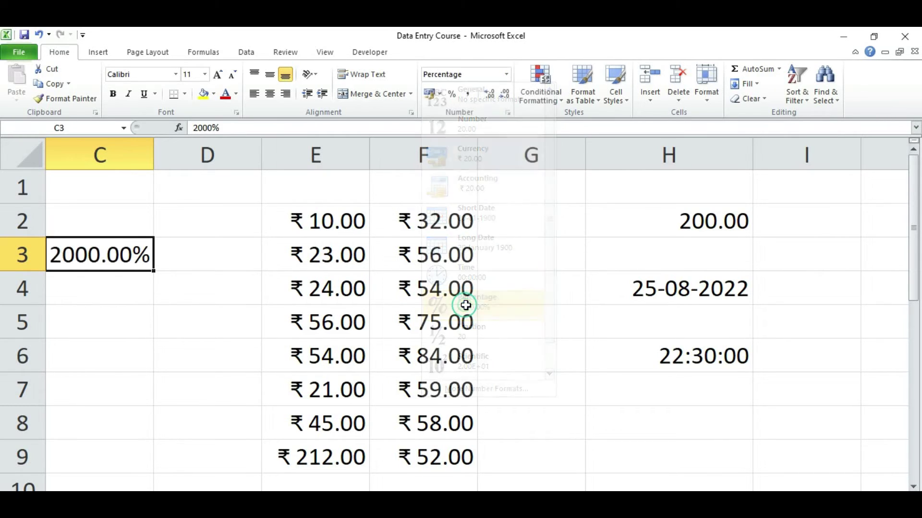
left_click(138, 301)
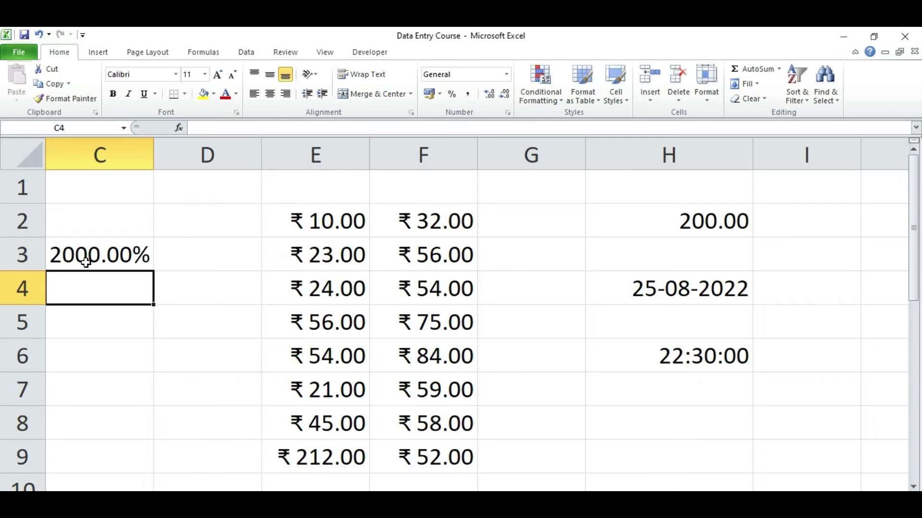
left_click(114, 354)
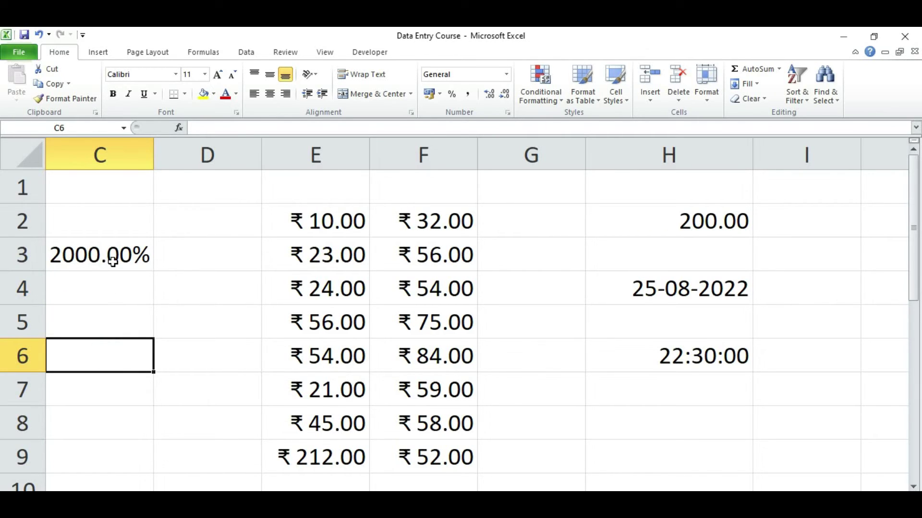
Edit C3 to delete the extra zeros, re-entering it as 20%.
left_click(113, 261)
double_click(112, 261)
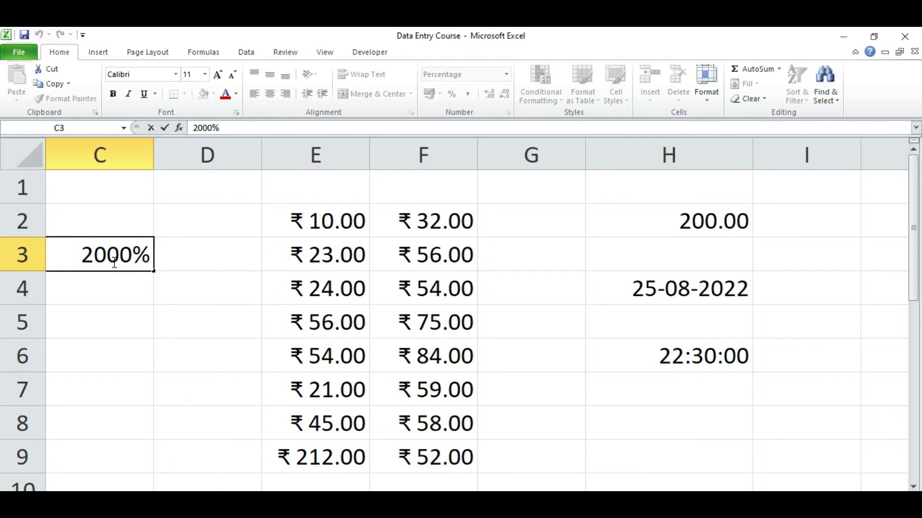
key("BackSpace")
key("BackSpace")
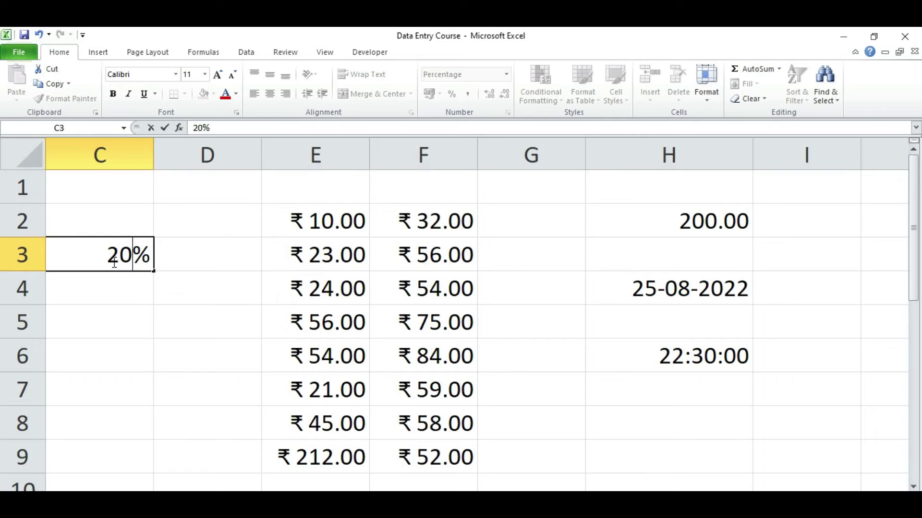
key("Return")
Decrease C3's decimal places twice so it shows 20% with no decimals.
left_click(115, 322)
left_click(118, 253)
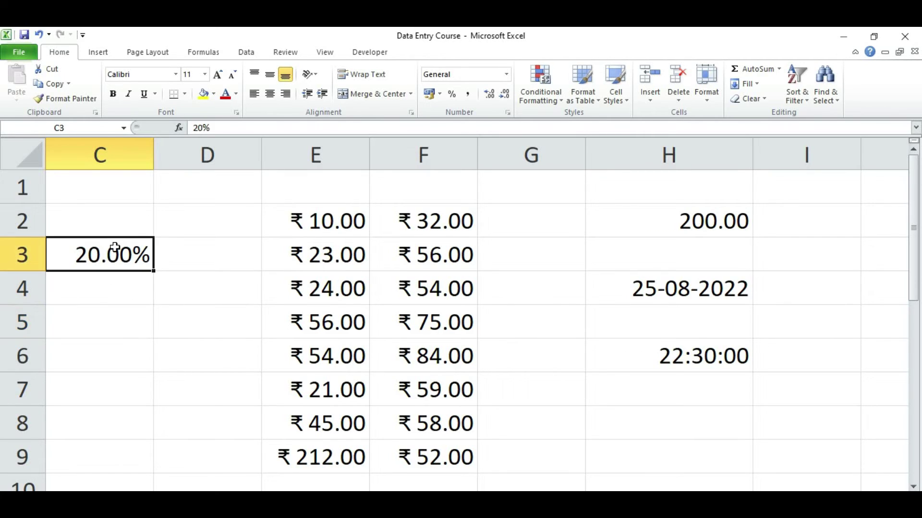
left_click(504, 93)
left_click(504, 94)
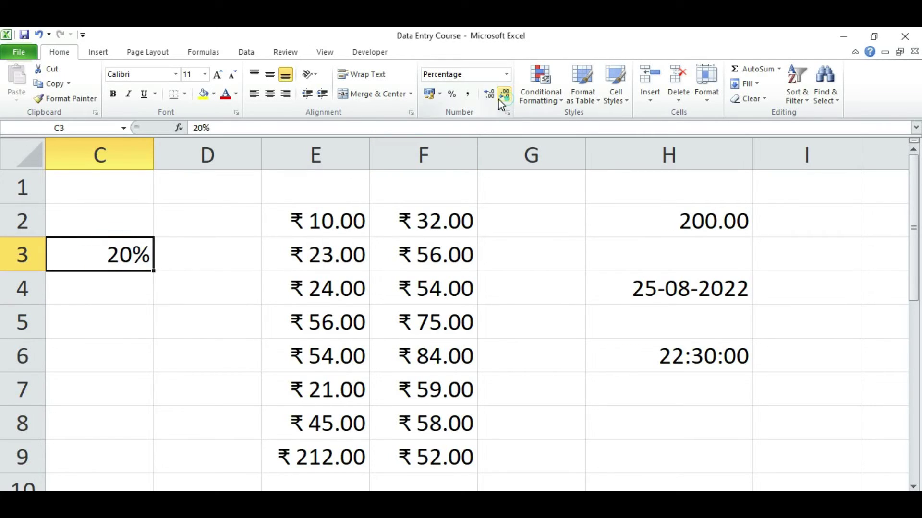
left_click(135, 355)
left_click(114, 243)
left_click(115, 255)
left_click(70, 97)
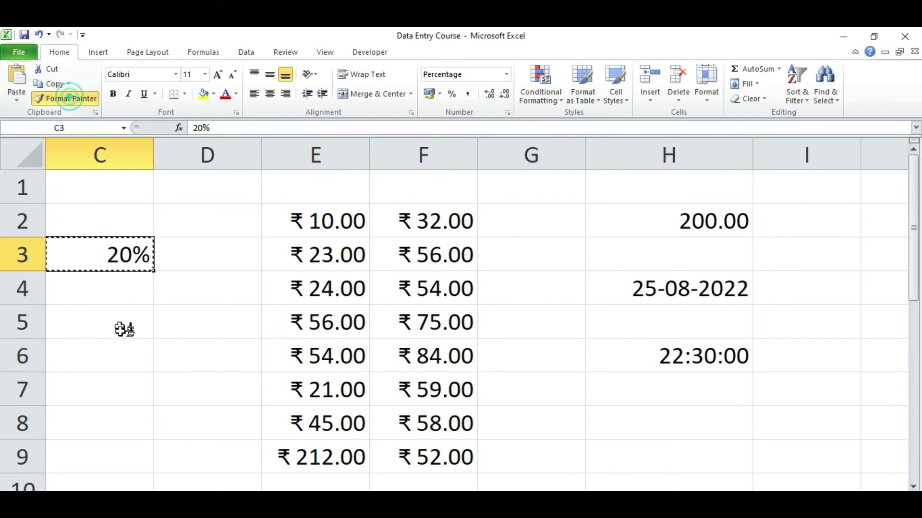
Copy C3's percentage format onto C4:C7 and enter 14 in C4, showing 14%.
mouse_move(114, 295)
left_mouse_down()
mouse_move(113, 392)
mouse_move(114, 293)
left_mouse_up()
left_click(115, 293)
type("1")
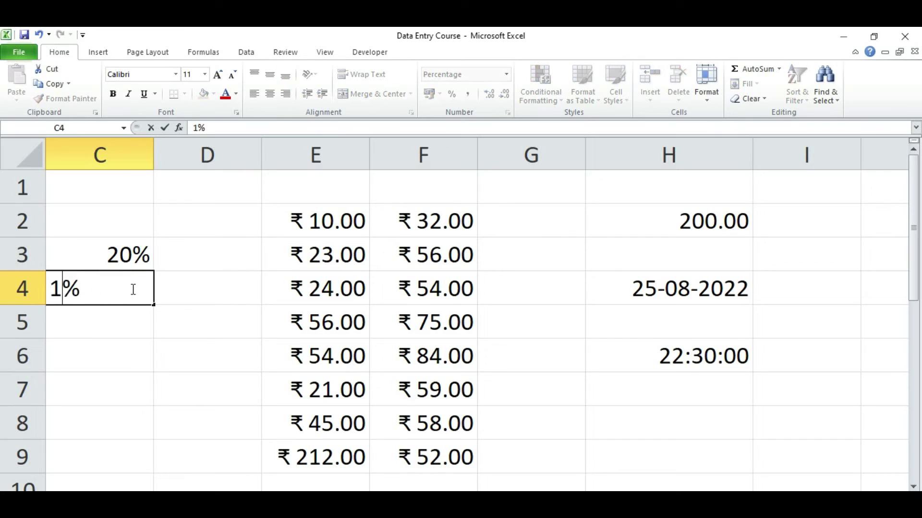
type("4")
key("Return")
left_click(132, 387)
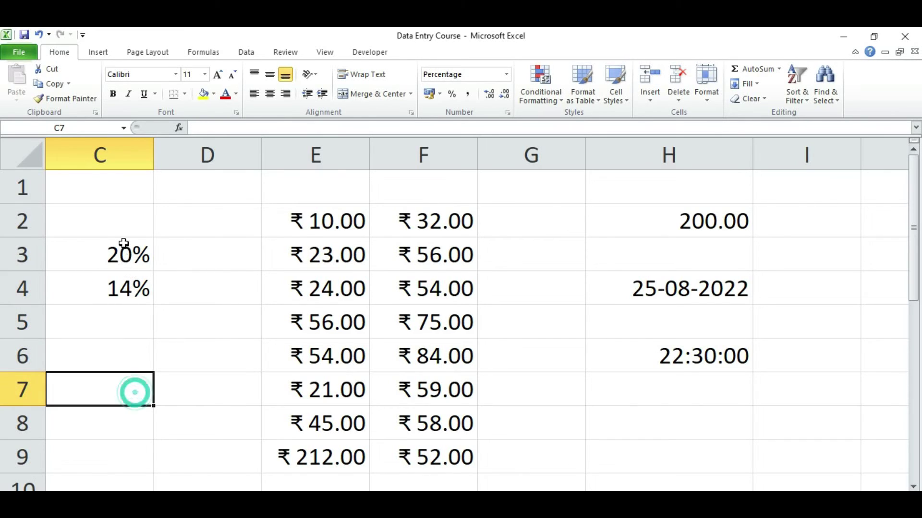
left_click_drag(123, 254, 125, 288)
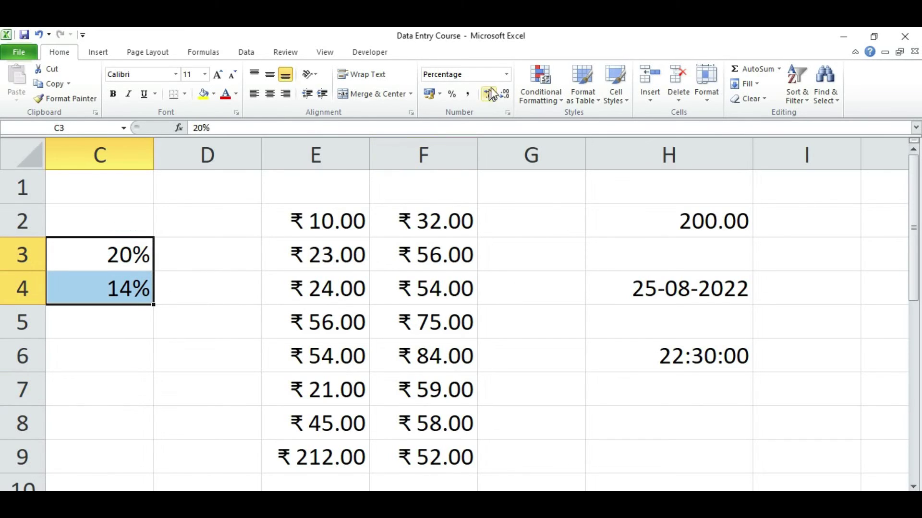
left_click(507, 74)
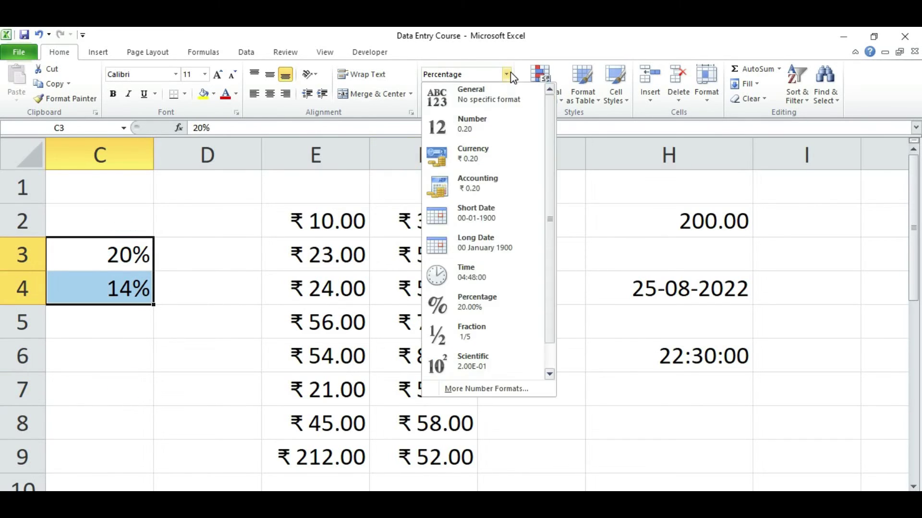
left_click(648, 422)
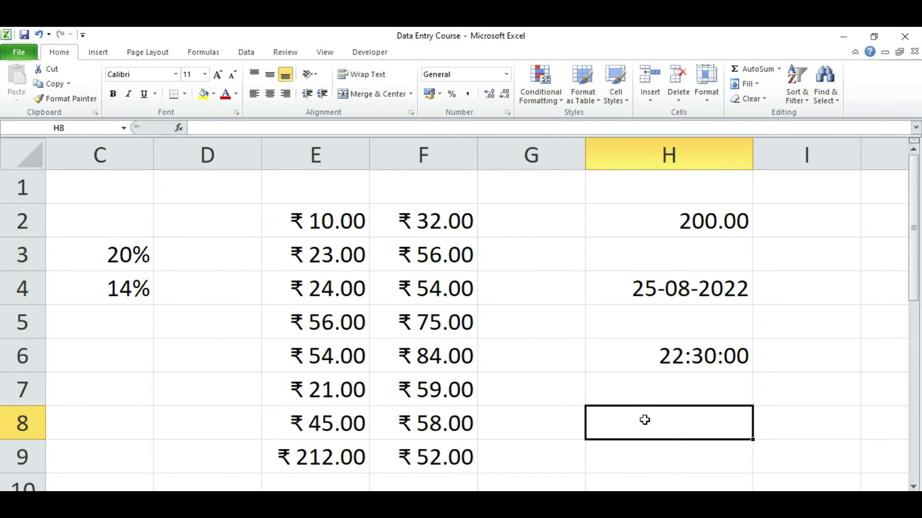
Enter 0.5 in H8 and format it as a Fraction, showing 1/2.
type("0")
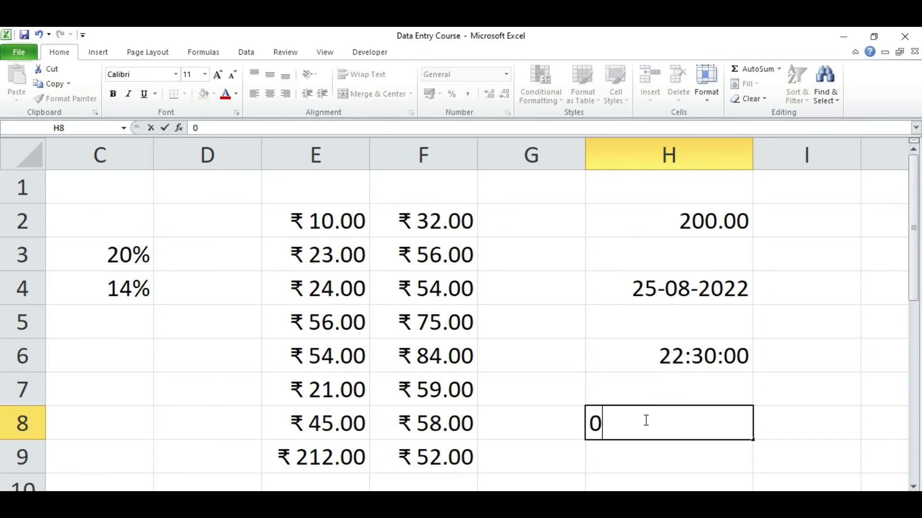
type(".5")
left_click(808, 400)
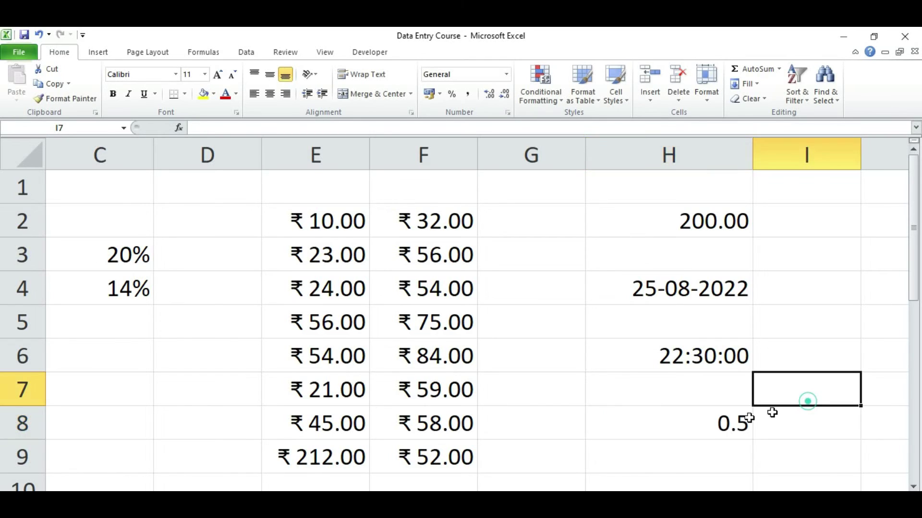
left_click(736, 422)
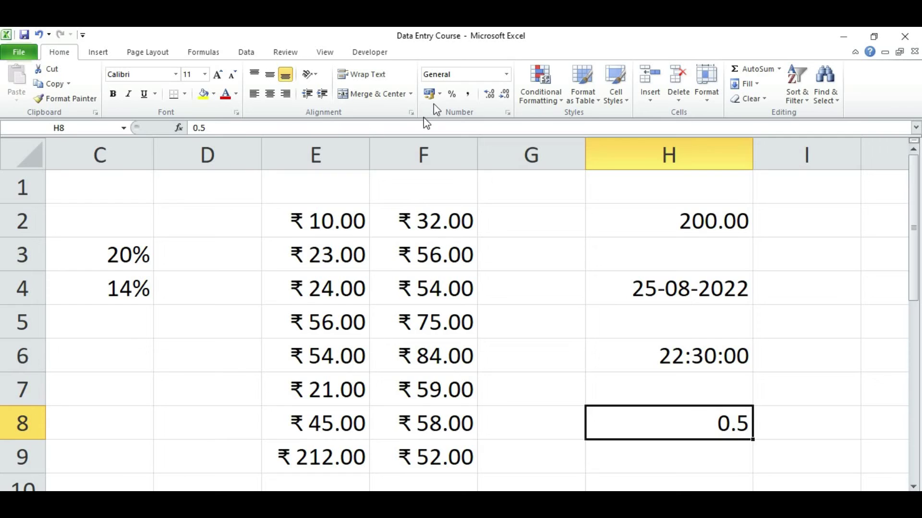
left_click(507, 76)
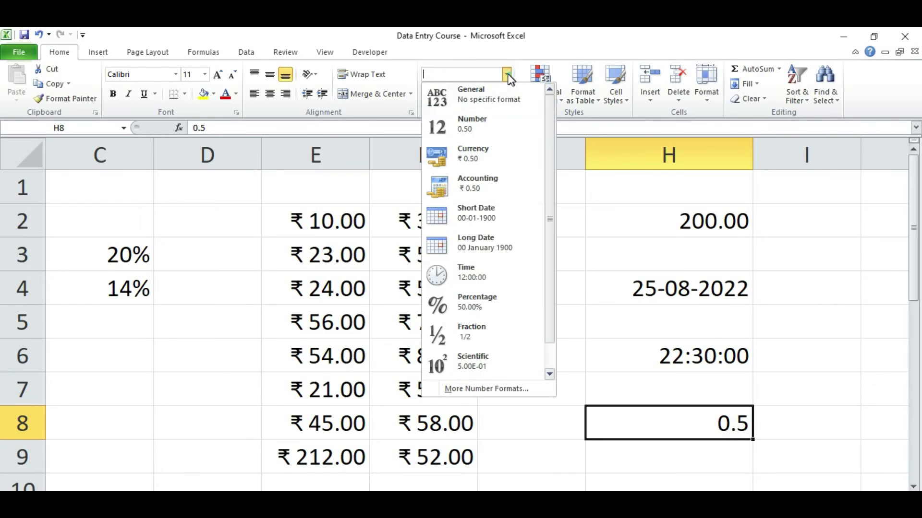
left_click(493, 333)
Enter 0.25 in I8 and format it as a Fraction, showing 1/4.
left_click(764, 430)
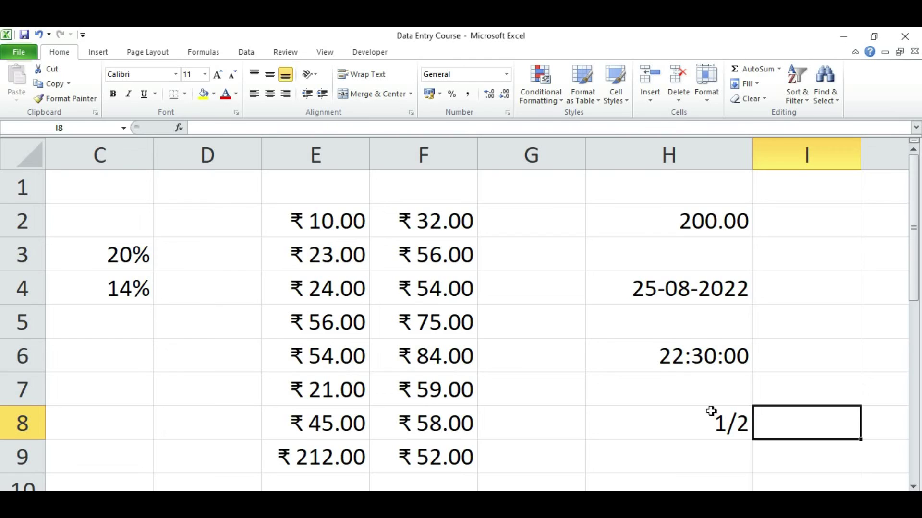
left_click(720, 429)
left_click(800, 418)
left_click(800, 418)
type("0.2")
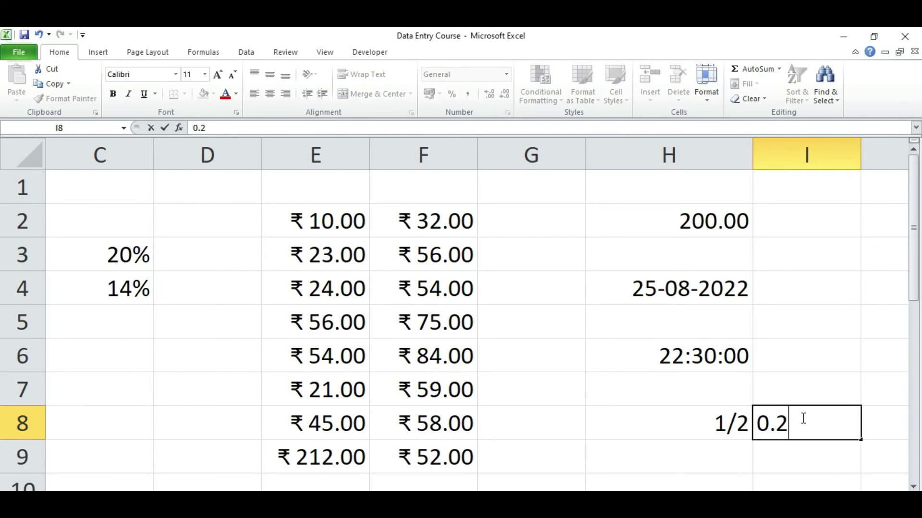
type("5")
left_click(665, 438)
left_click(805, 423)
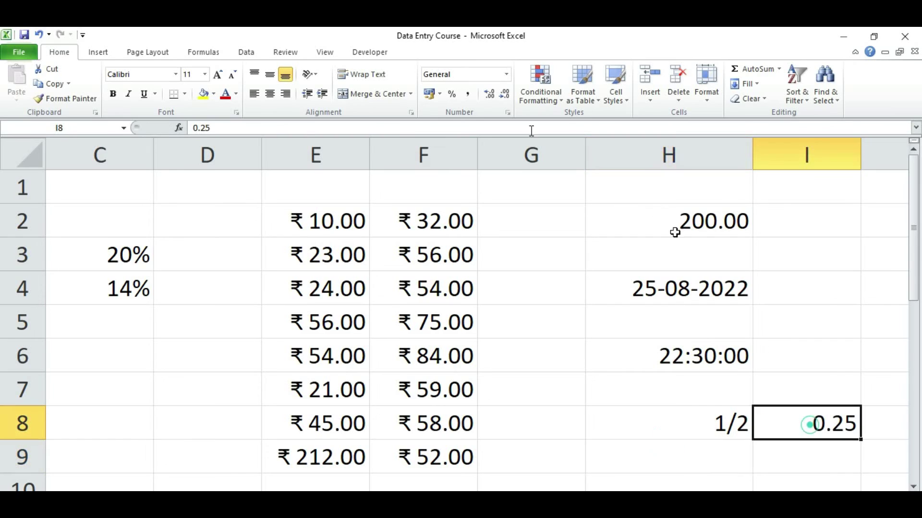
left_click(506, 74)
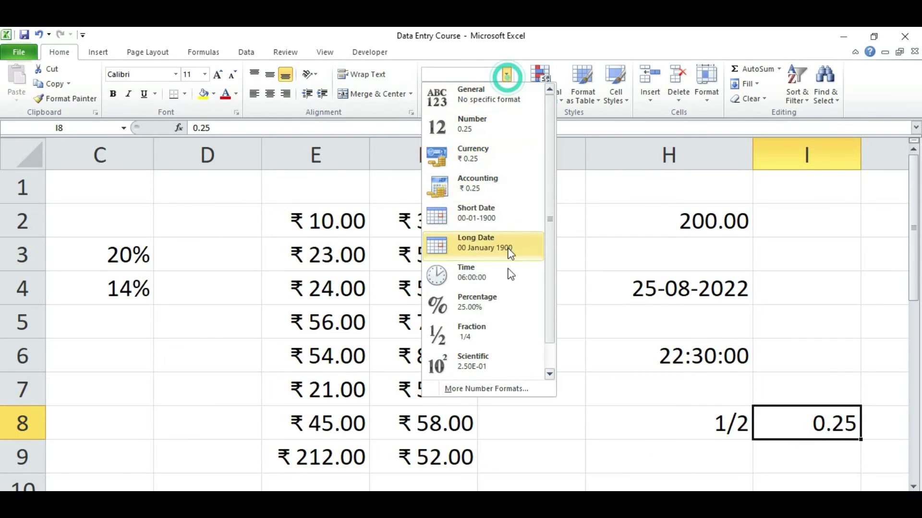
left_click(487, 336)
left_click(726, 451)
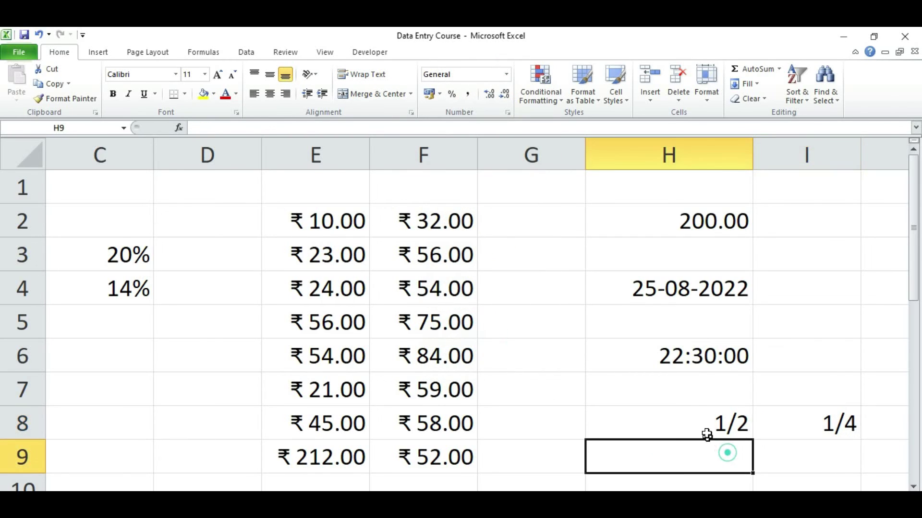
left_click_drag(702, 426, 809, 416)
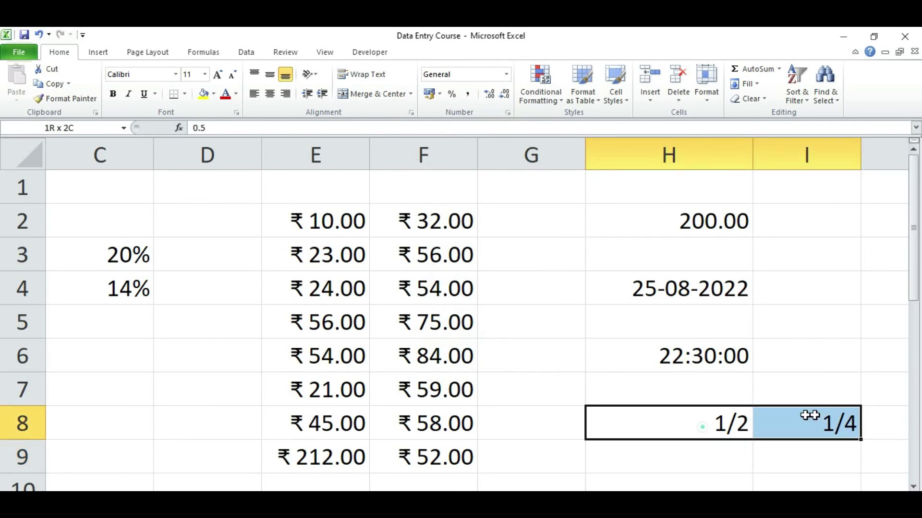
left_click(506, 75)
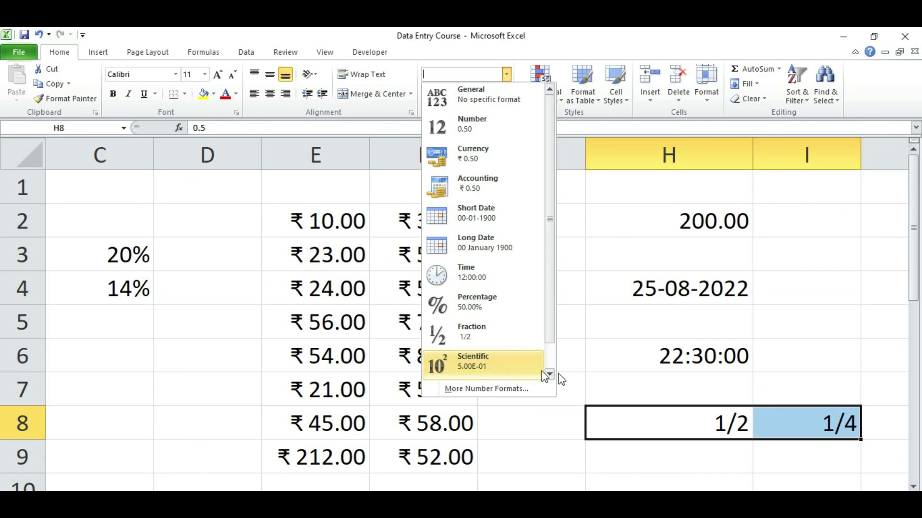
left_click(610, 365)
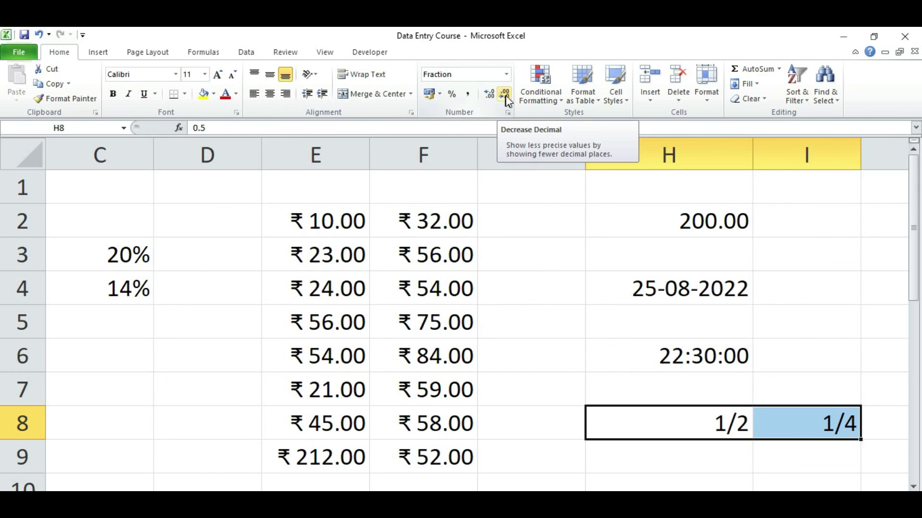
mouse_move(113, 185)
left_mouse_down()
mouse_move(443, 317)
mouse_move(703, 457)
mouse_move(801, 466)
left_mouse_up()
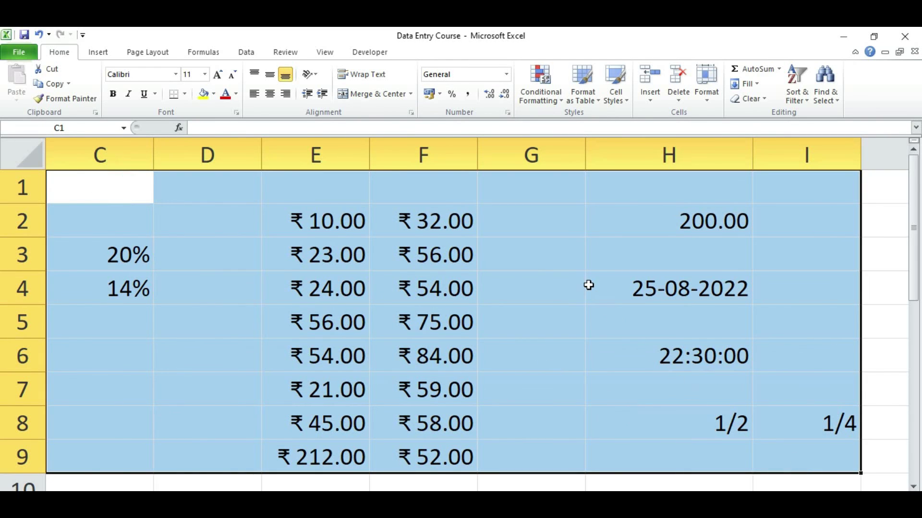